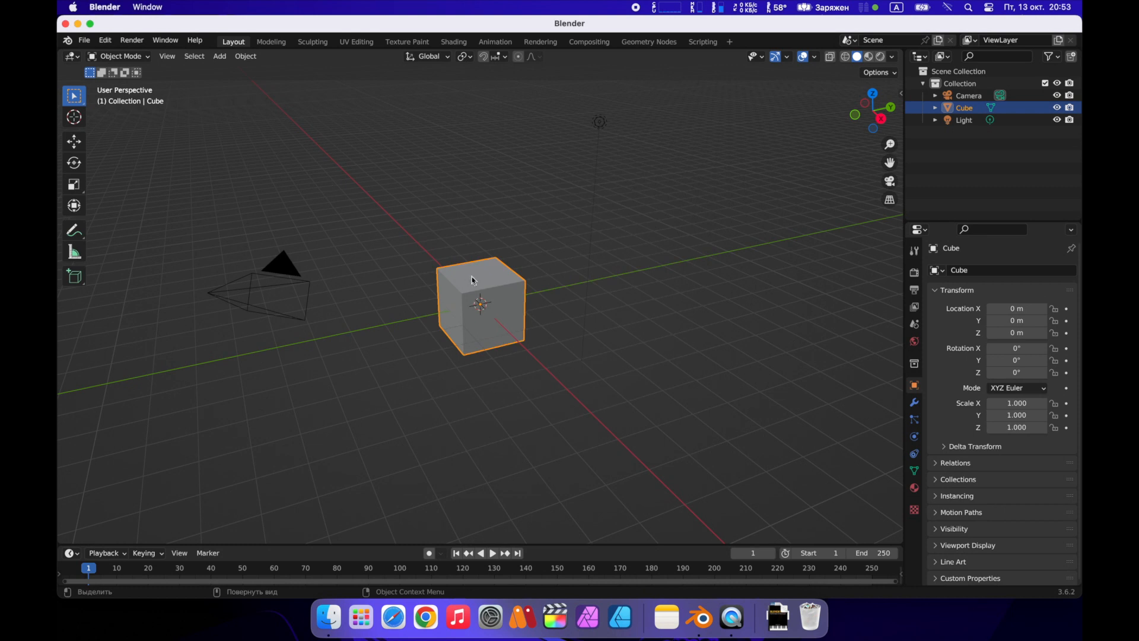
Step: Delete the default camera, cube and light, and add a new cube mesh to the scene
left_click_drag(291, 102, 687, 394)
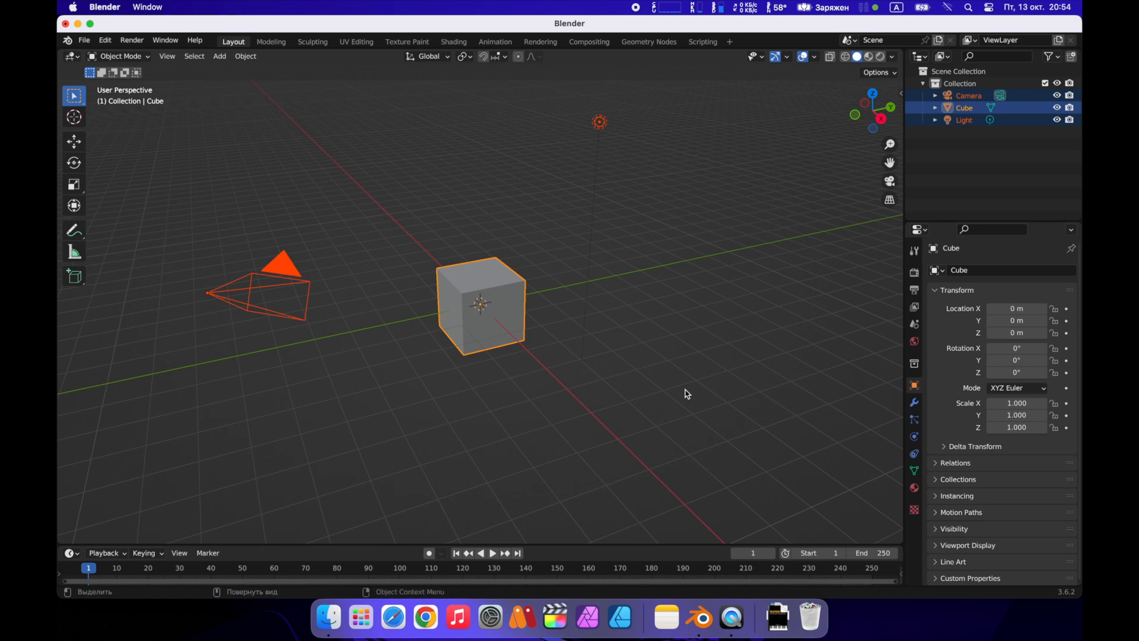
key("Delete")
scroll(685, 394, "left", 5)
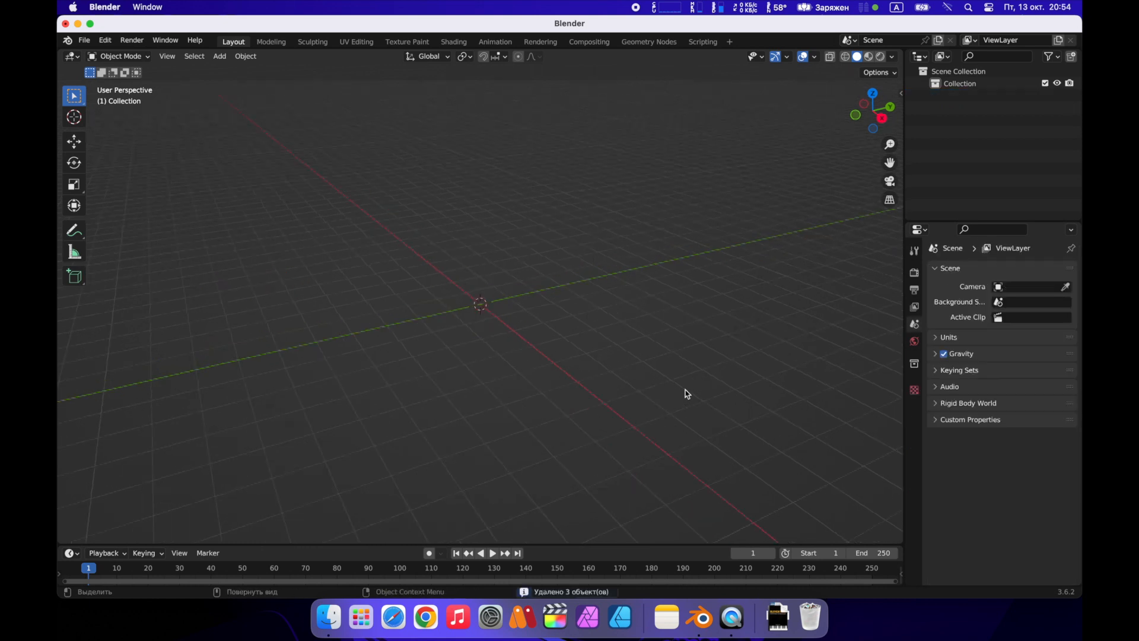
left_click(220, 58)
mouse_move(274, 71)
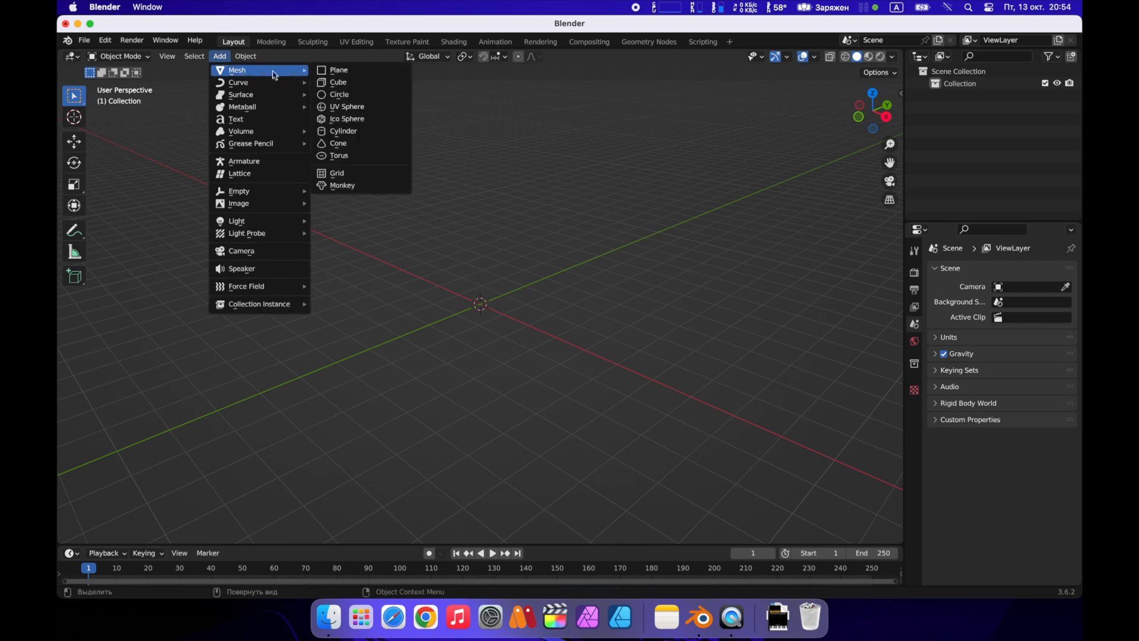
left_click(365, 91)
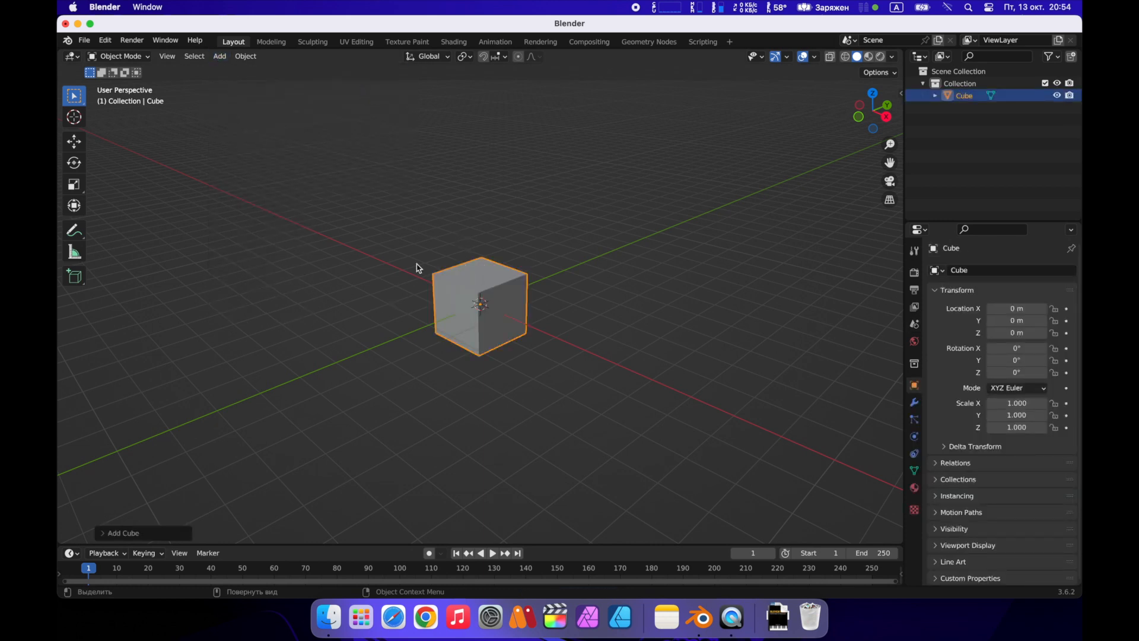
Step: Enter Edit Mode on the cube with face selection and extrude its top face slightly upward
key("Tab")
left_click(441, 244)
left_click(73, 299)
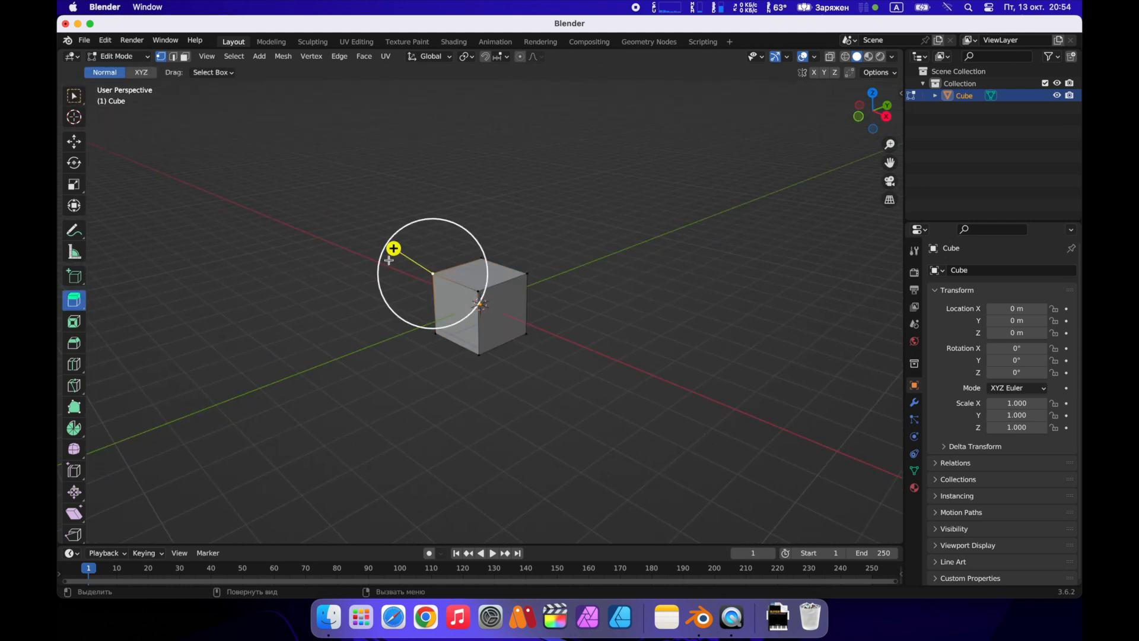
left_click(185, 56)
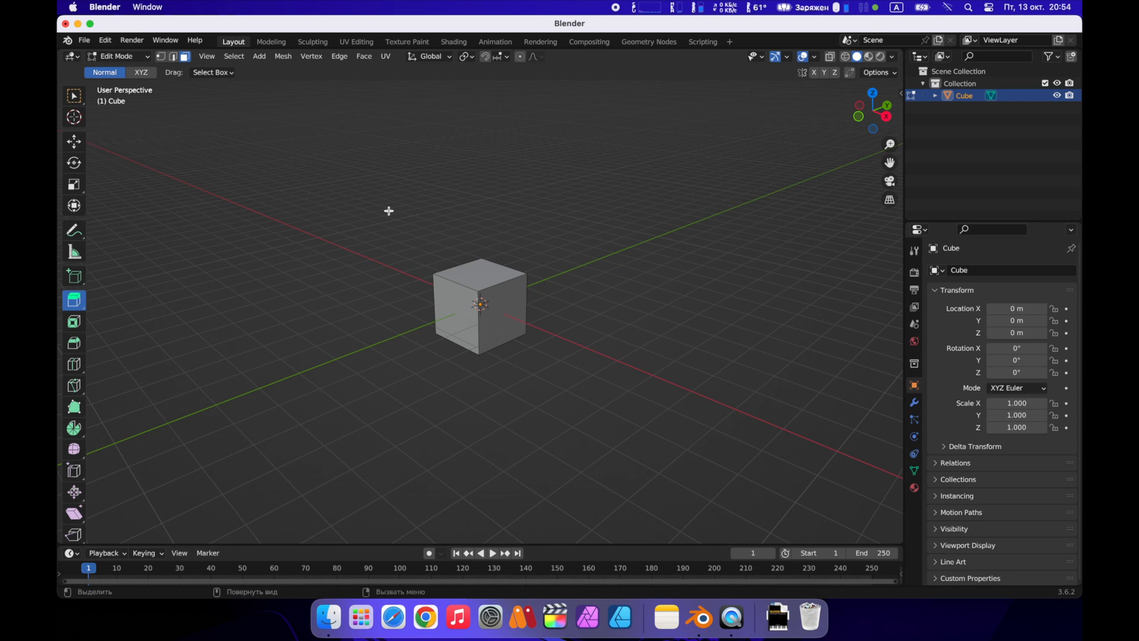
left_click(467, 280)
left_click_drag(483, 231, 483, 228)
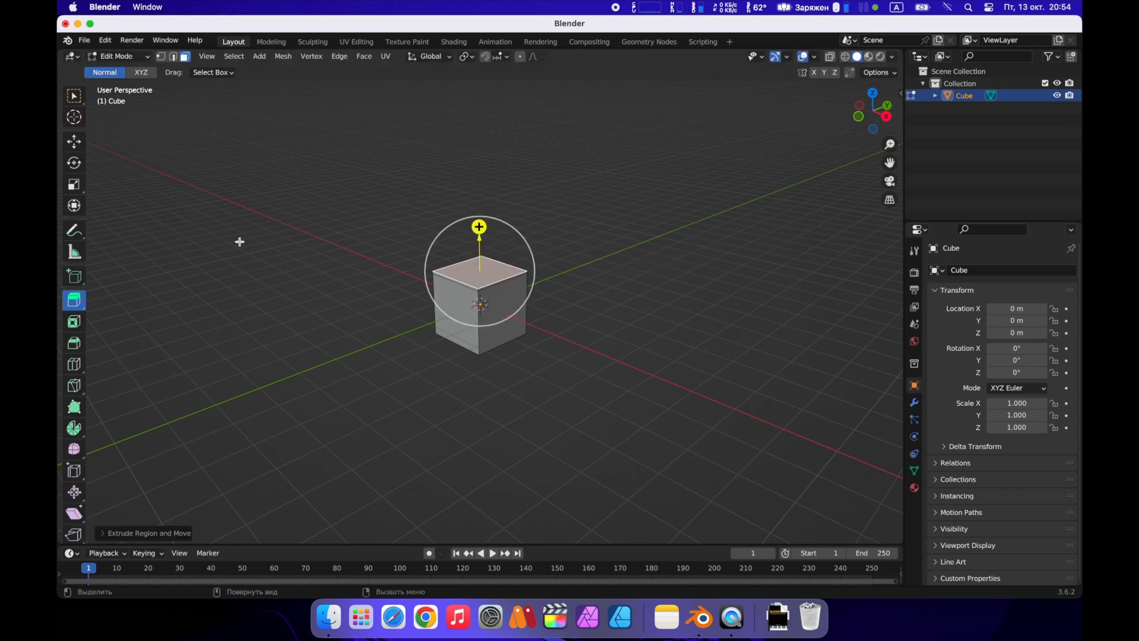
Step: Inset the cube's top face to leave a narrow rim around its edges
left_click(73, 321)
left_click_drag(497, 249, 491, 241)
scroll(539, 249, "down", 5)
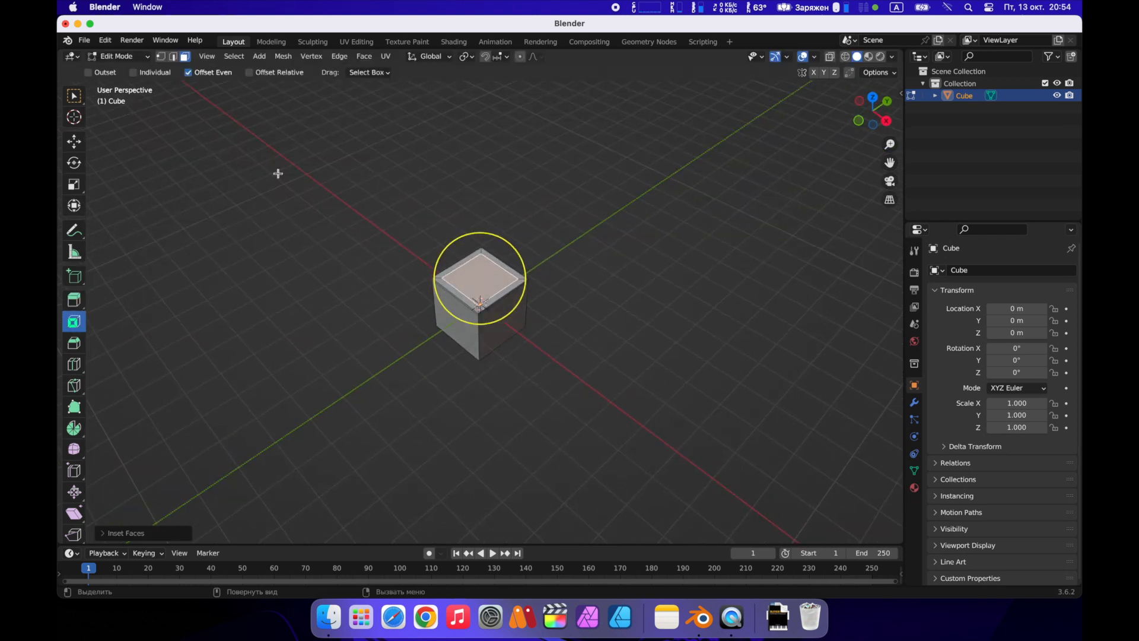
Step: Extrude the inset face down into the cube in wireframe shading to hollow out an open box, and return to solid shading
left_click(851, 60)
left_click(74, 299)
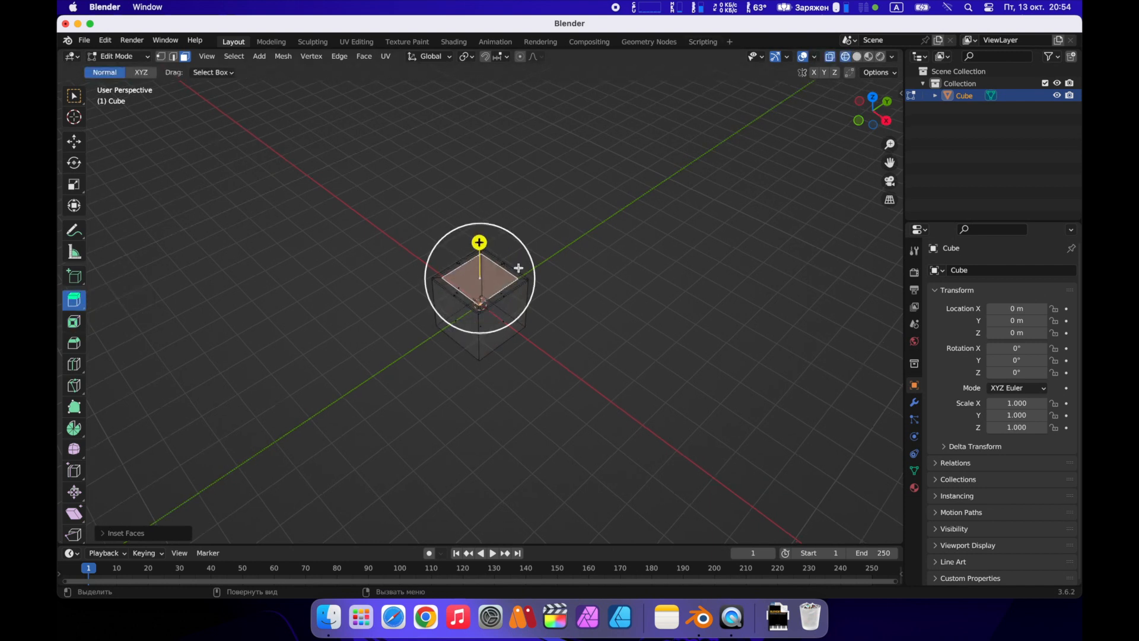
scroll(518, 268, "up", 5)
left_click_drag(478, 223, 488, 283)
left_click(857, 56)
left_click(636, 257)
middle_click_drag(401, 271, 397, 272)
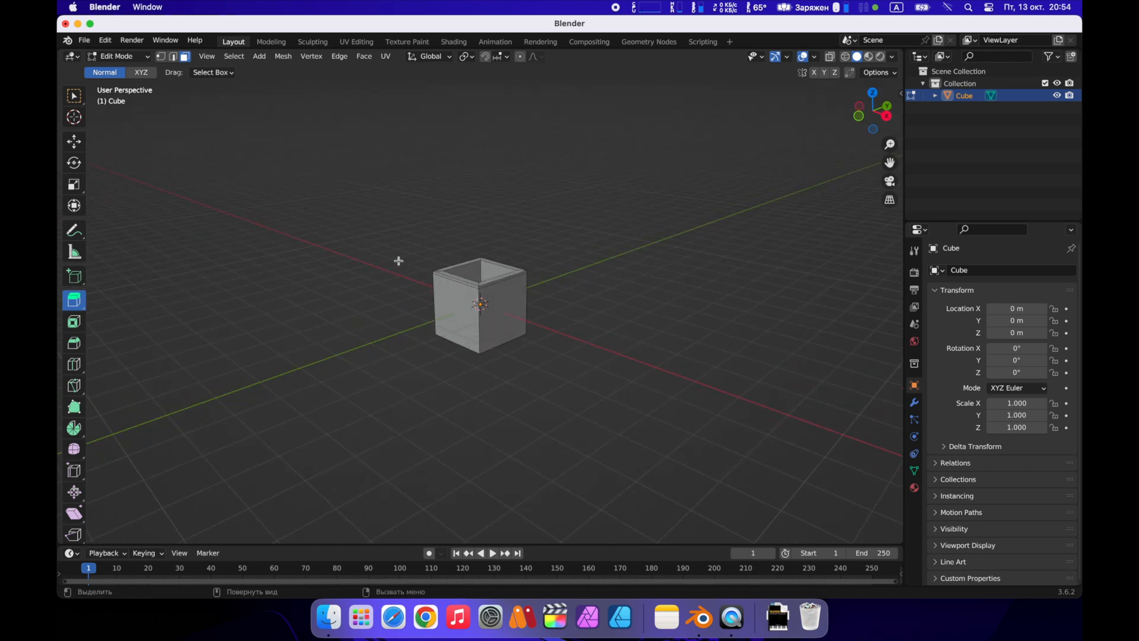
middle_click_drag(314, 245, 307, 233)
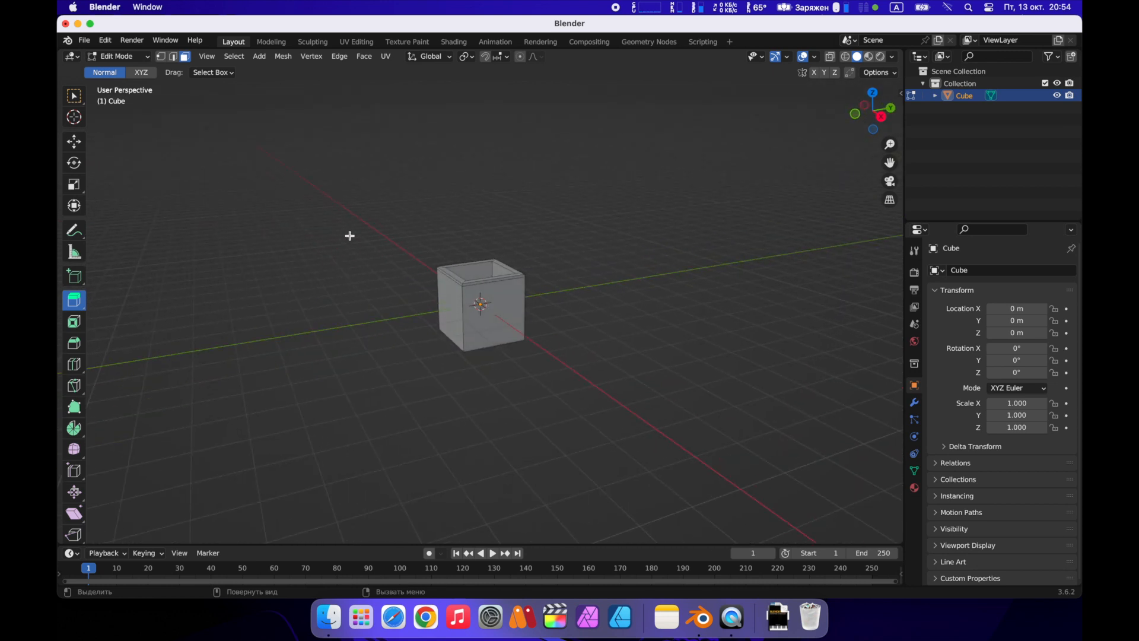
Step: Return to Object Mode and move the hollow box about 5.8 m along the positive Y axis
key("Tab")
key("shift+space")
key("g")
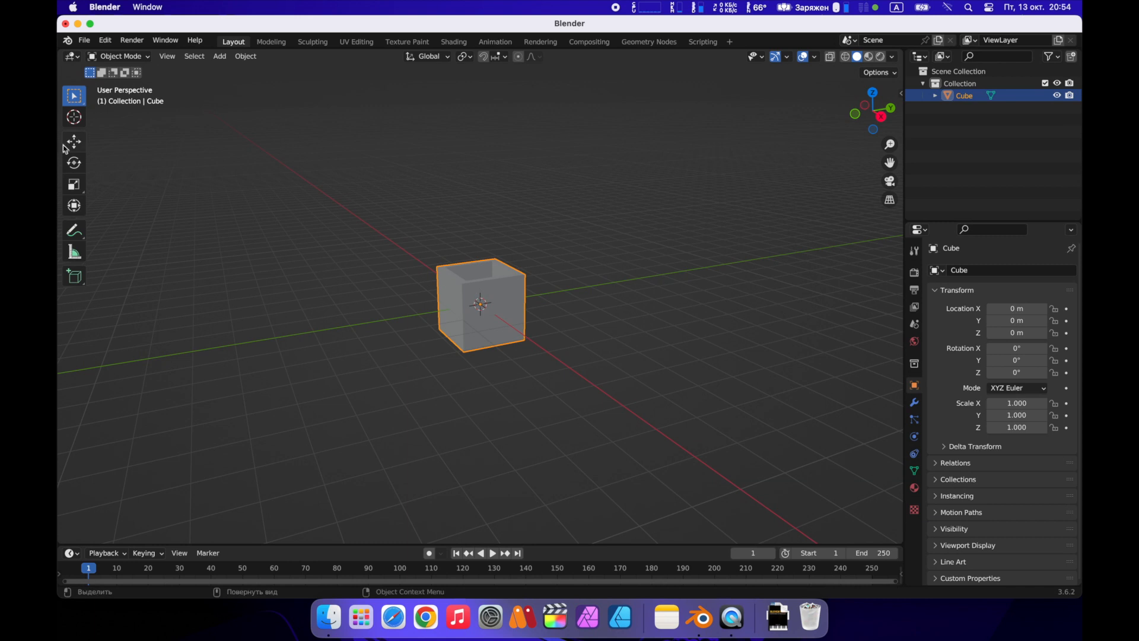
left_click_drag(528, 301, 683, 295)
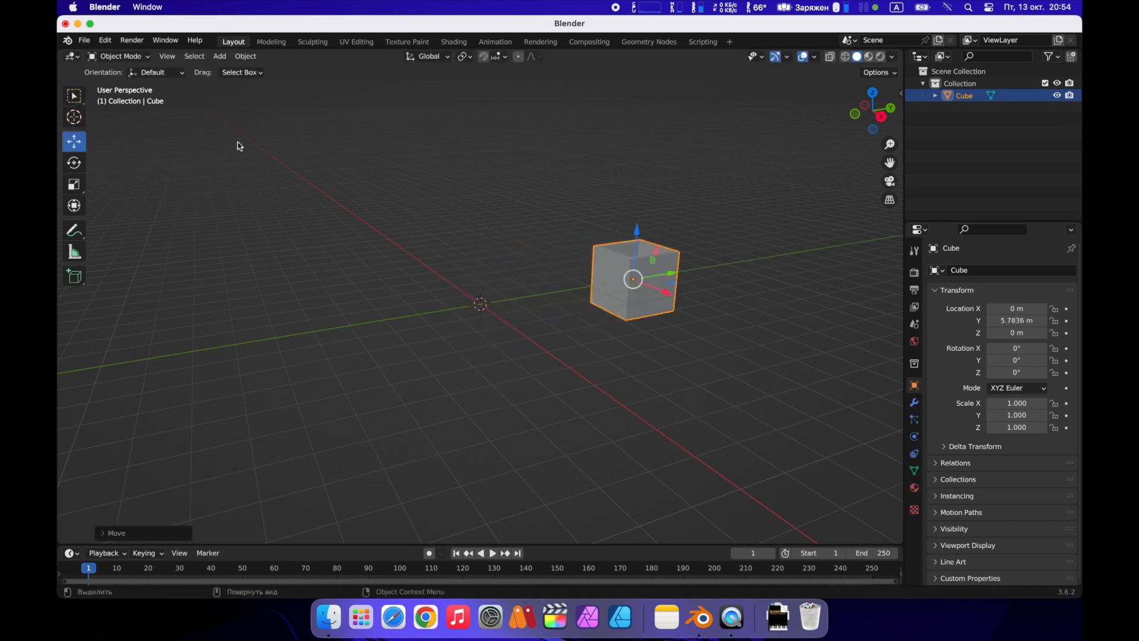
Step: Add a cylinder mesh at the world origin and leave it in Object Mode
left_click(220, 56)
mouse_move(267, 79)
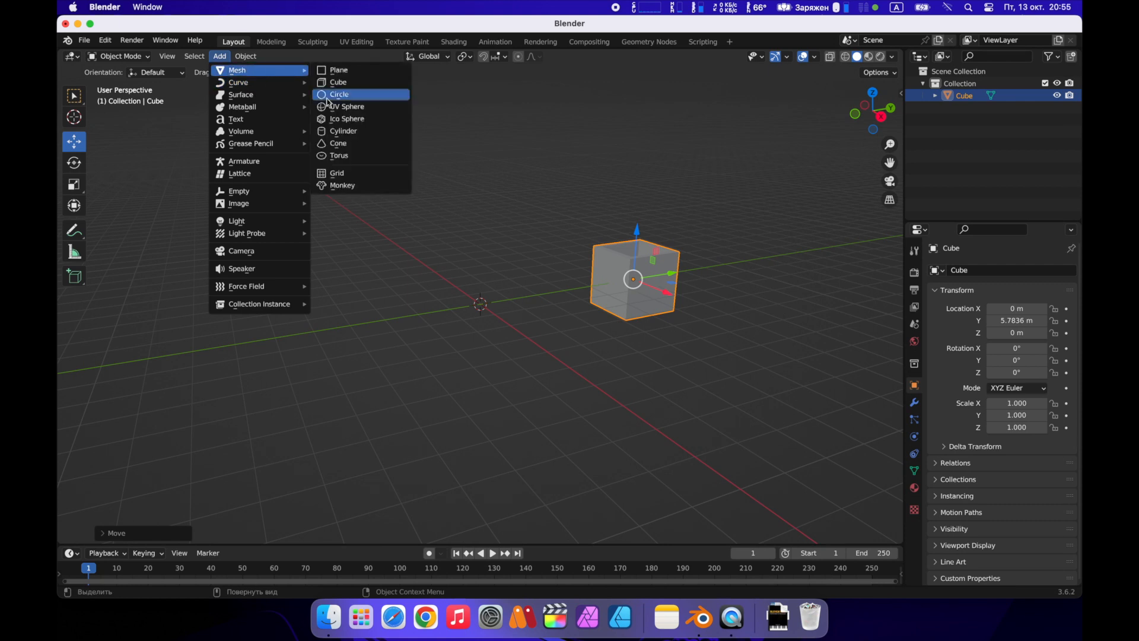
left_click(332, 130)
key("Tab")
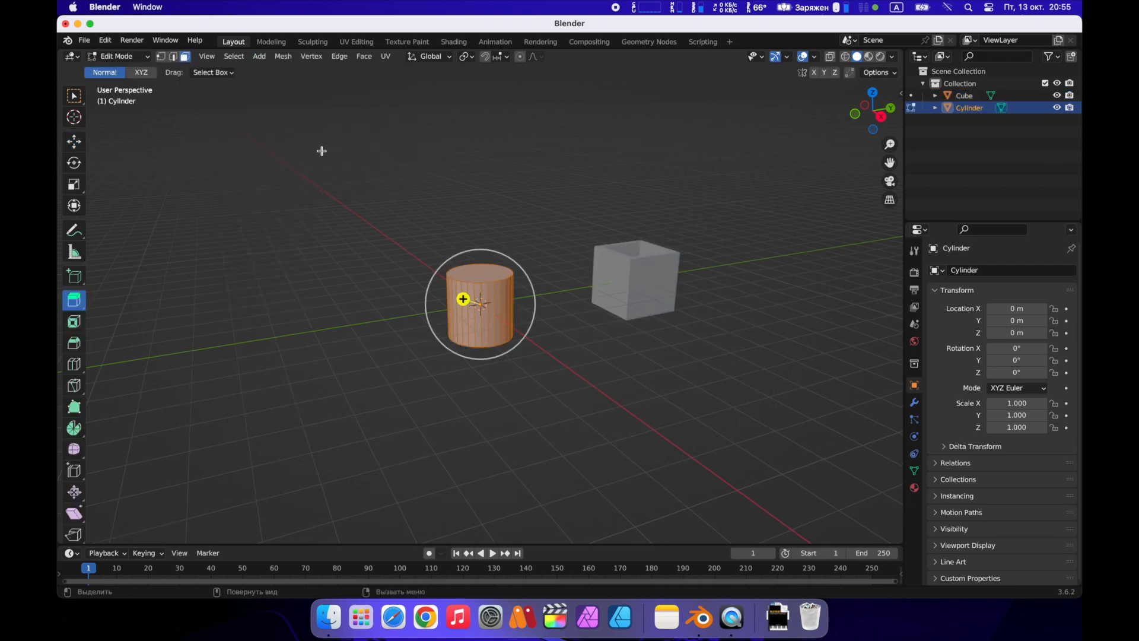
left_click(352, 208)
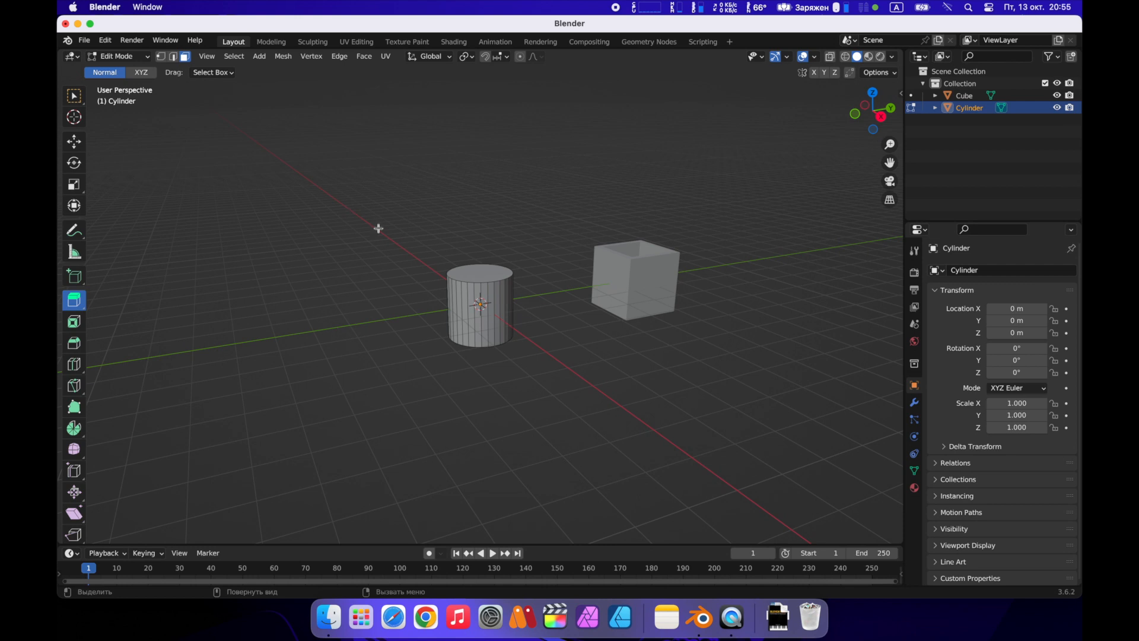
key("Tab")
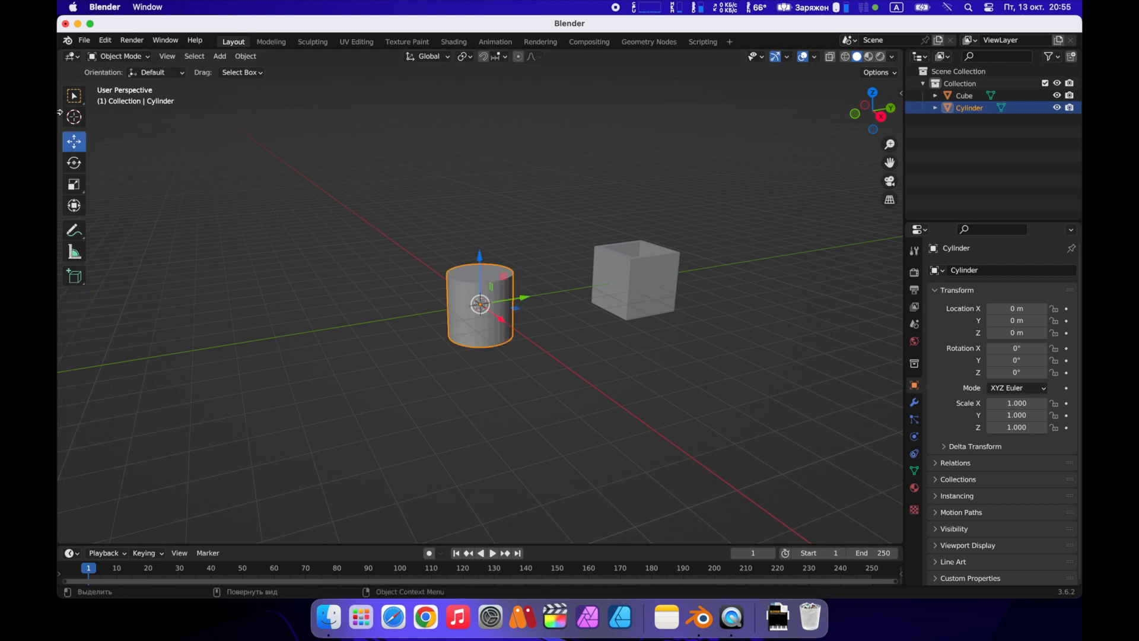
Step: Stretch the cylinder along the Z axis to a scale of about 3.9
left_click(71, 187)
left_click(484, 261)
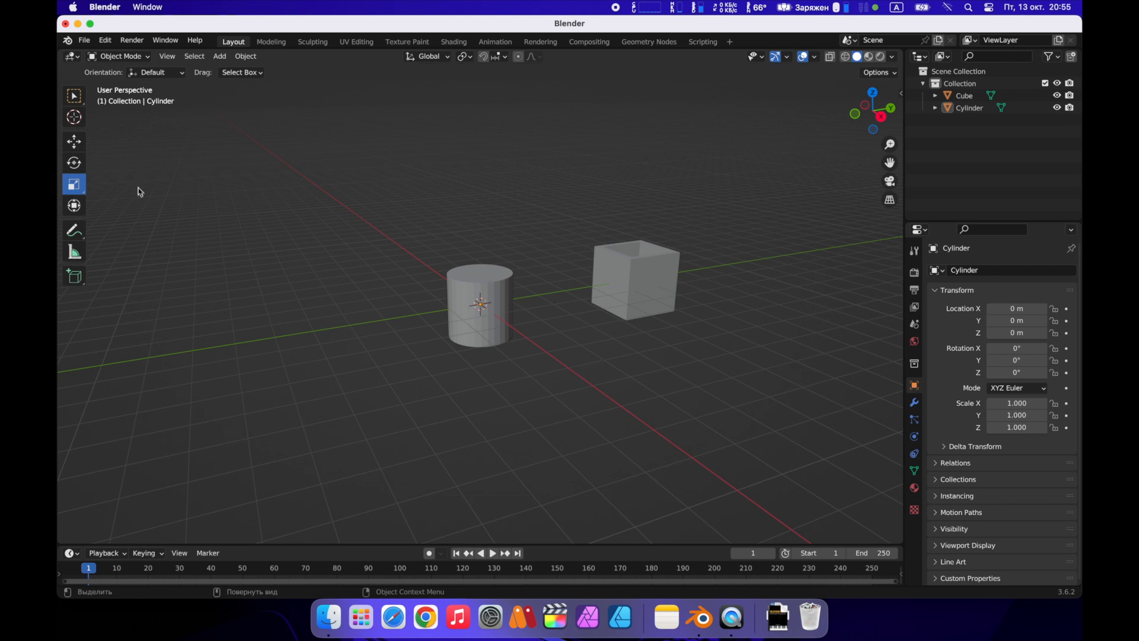
left_click(490, 323)
left_click_drag(483, 267, 480, 166)
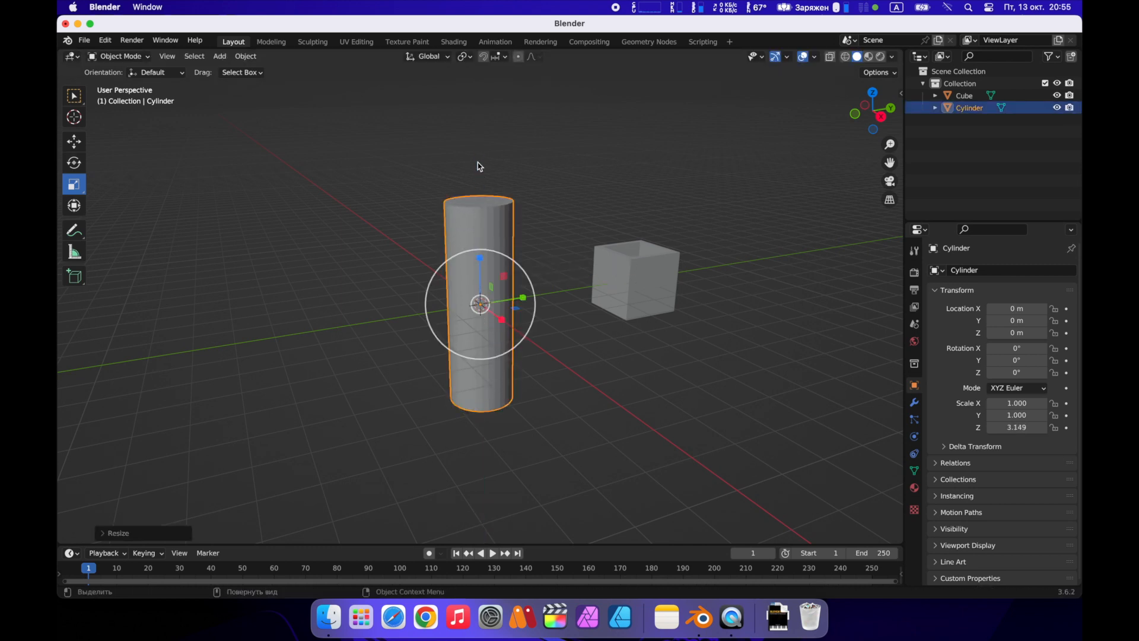
left_click_drag(480, 259, 486, 249)
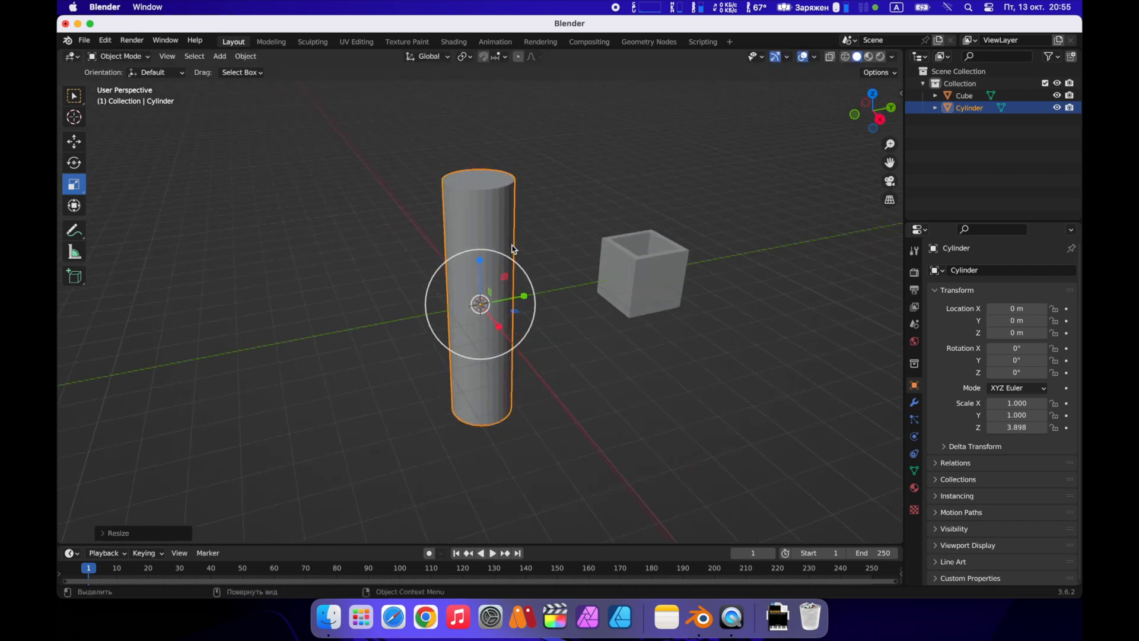
Step: Thin the cylinder by scaling it to about 0.45 on X and 0.44 on Y
left_click_drag(522, 297, 483, 313)
scroll(497, 292, "up", 5)
scroll(499, 285, "down", 5)
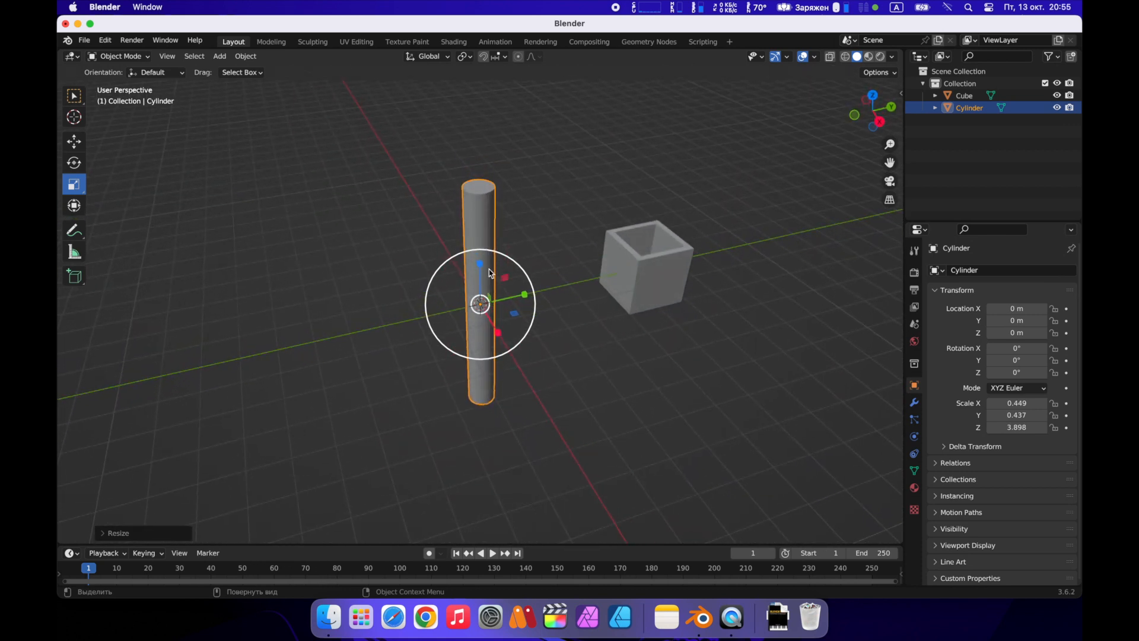
Step: Extrude the cylinder's top face a short distance upward in Edit Mode and isolate the cylinder in local view
key("Tab")
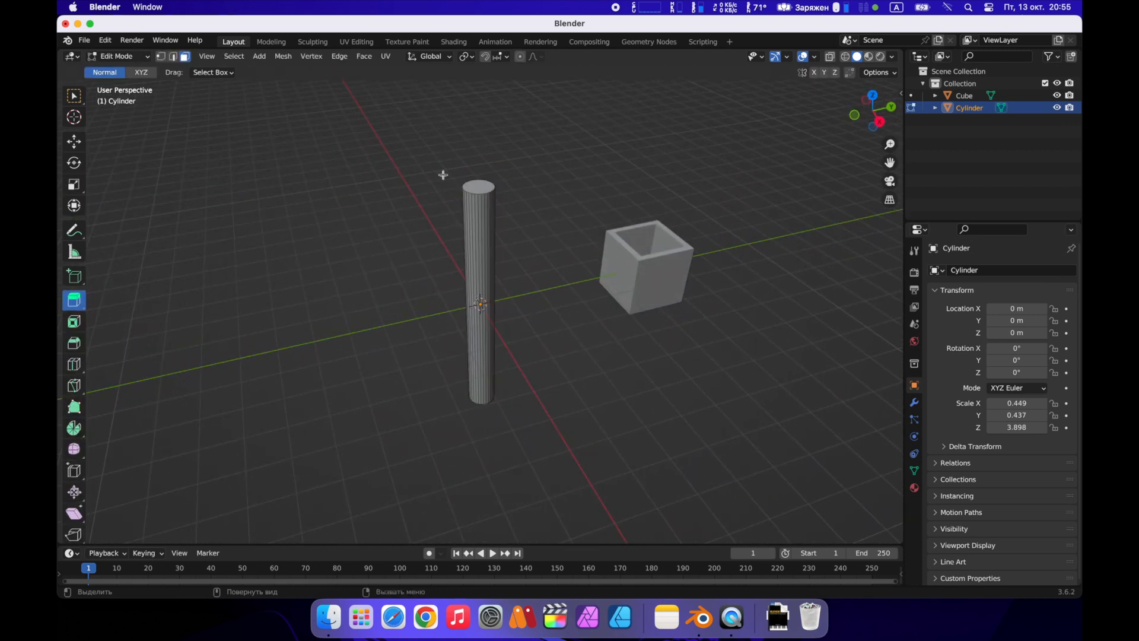
left_click(481, 189)
left_click_drag(481, 150, 480, 140)
left_click(481, 141)
key("ctrl+z")
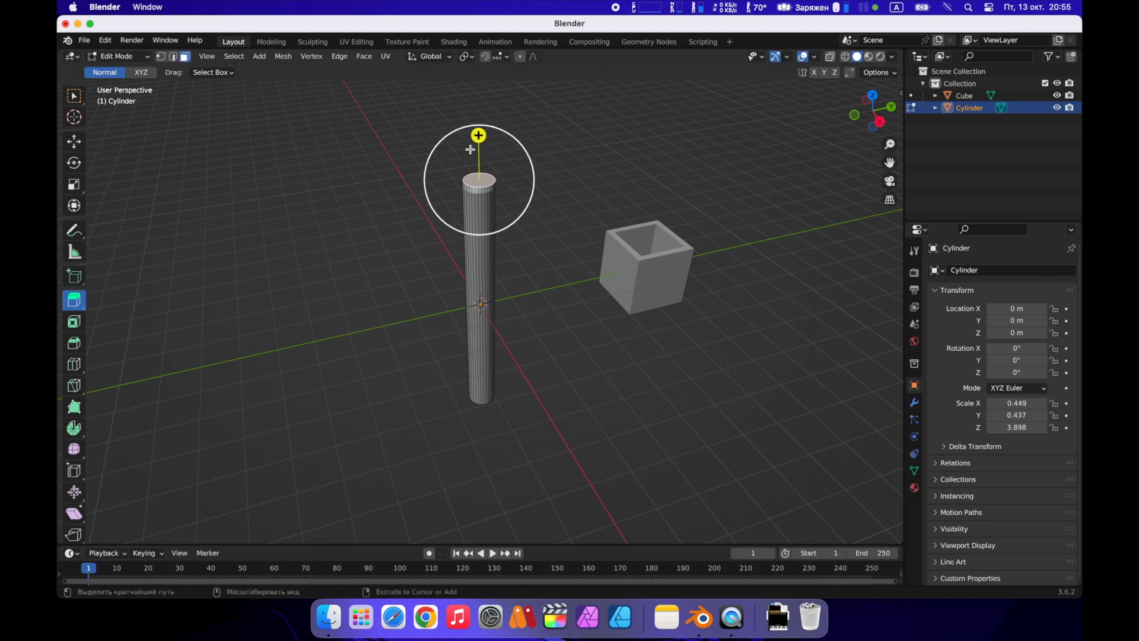
key("ctrl+z")
left_click_drag(478, 143, 481, 126)
key("slash")
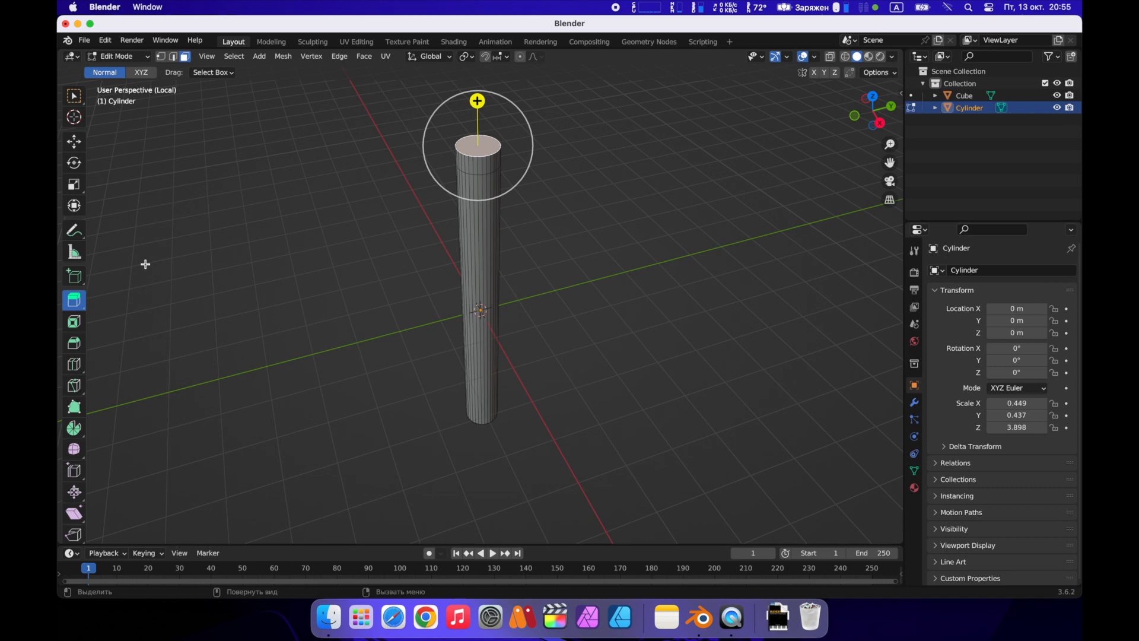
Step: Scale the extruded top face outward along Y and X to form a flared nail head
scroll(145, 264, "down", 3)
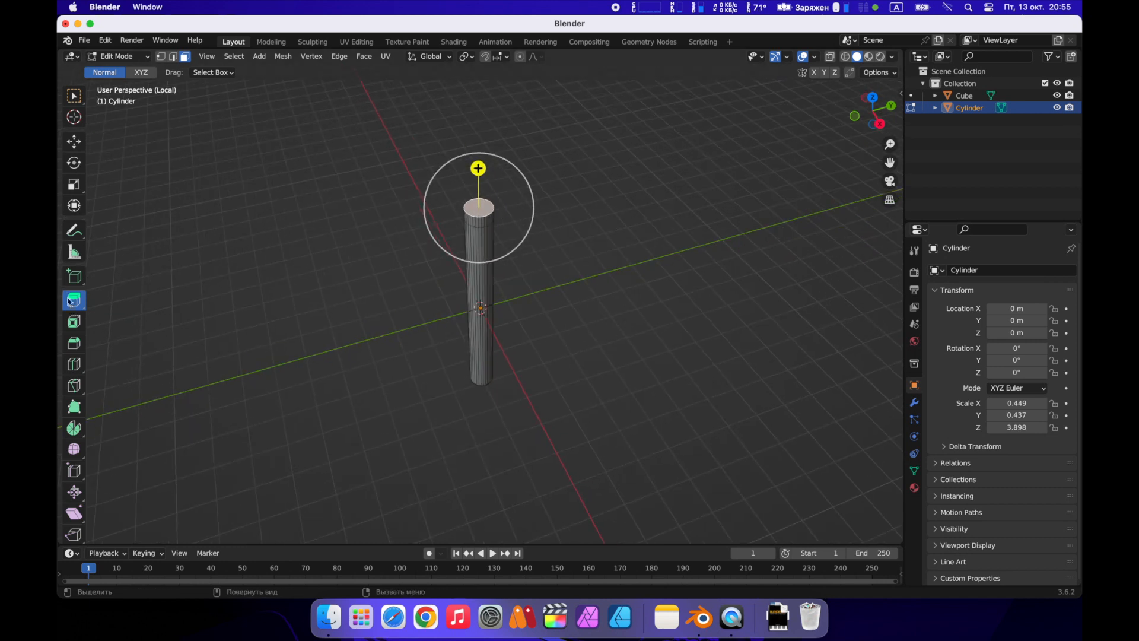
left_click(74, 182)
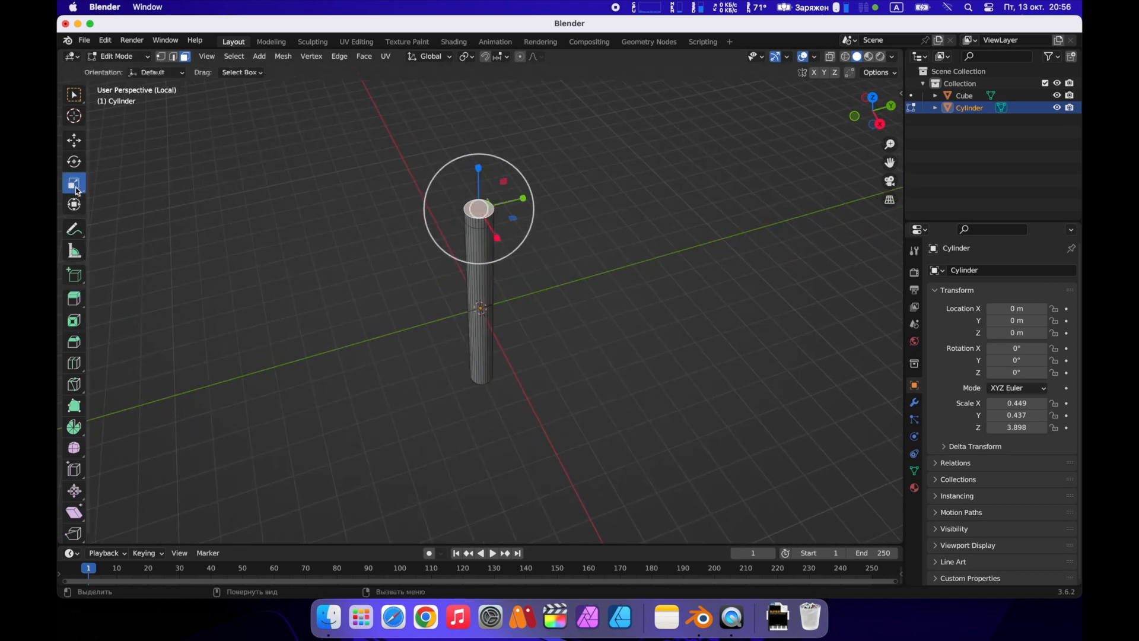
left_click_drag(522, 199, 570, 197)
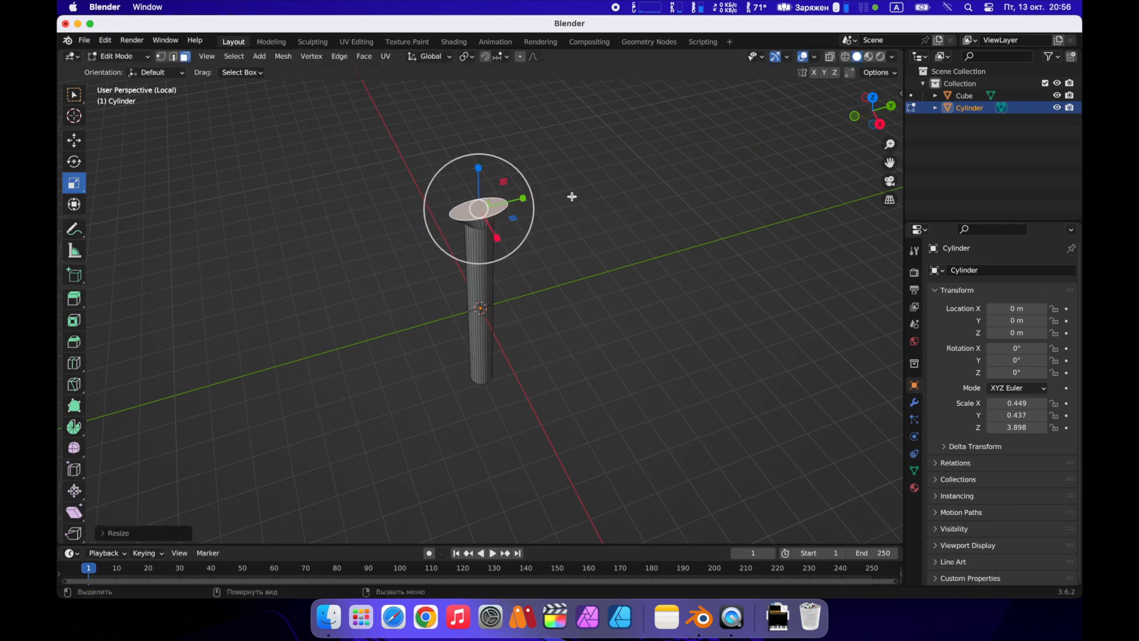
left_click_drag(497, 238, 512, 267)
scroll(509, 251, "up", 5)
scroll(508, 251, "down", 10)
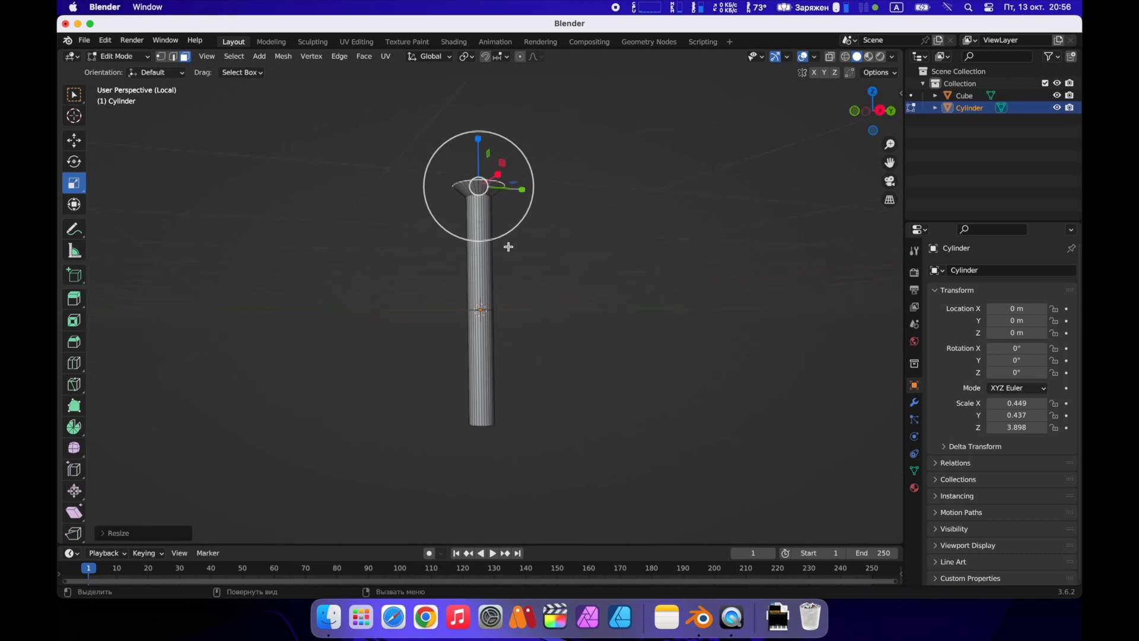
scroll(504, 251, "up", 3)
scroll(504, 251, "up", 3)
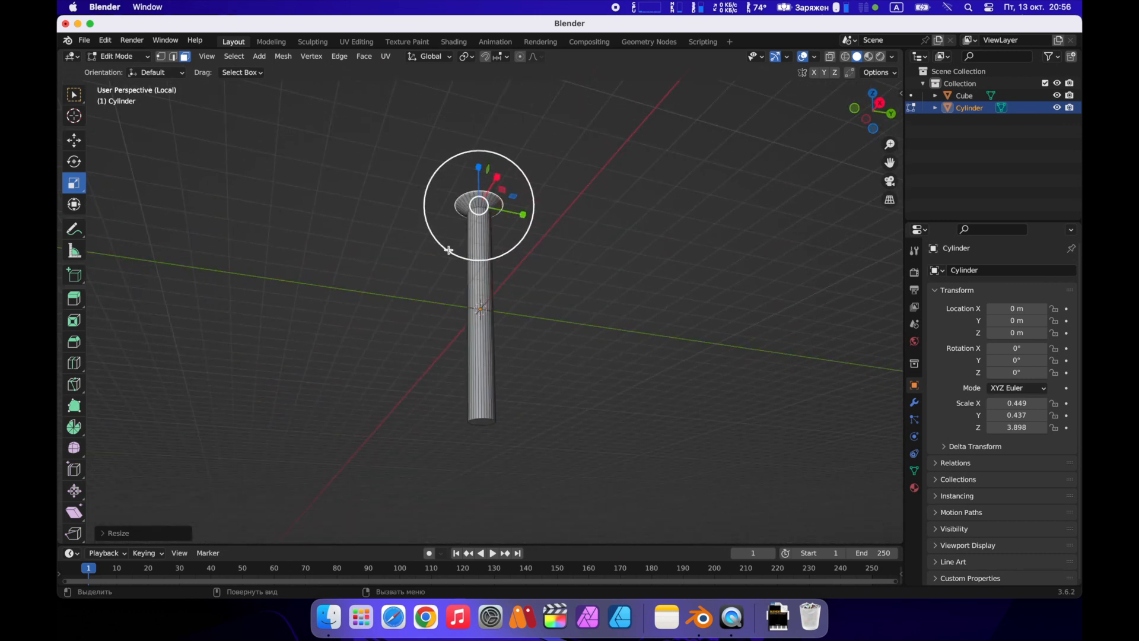
Step: Extrude the cylinder's bottom face a short distance downward
left_click(73, 298)
left_click(482, 420)
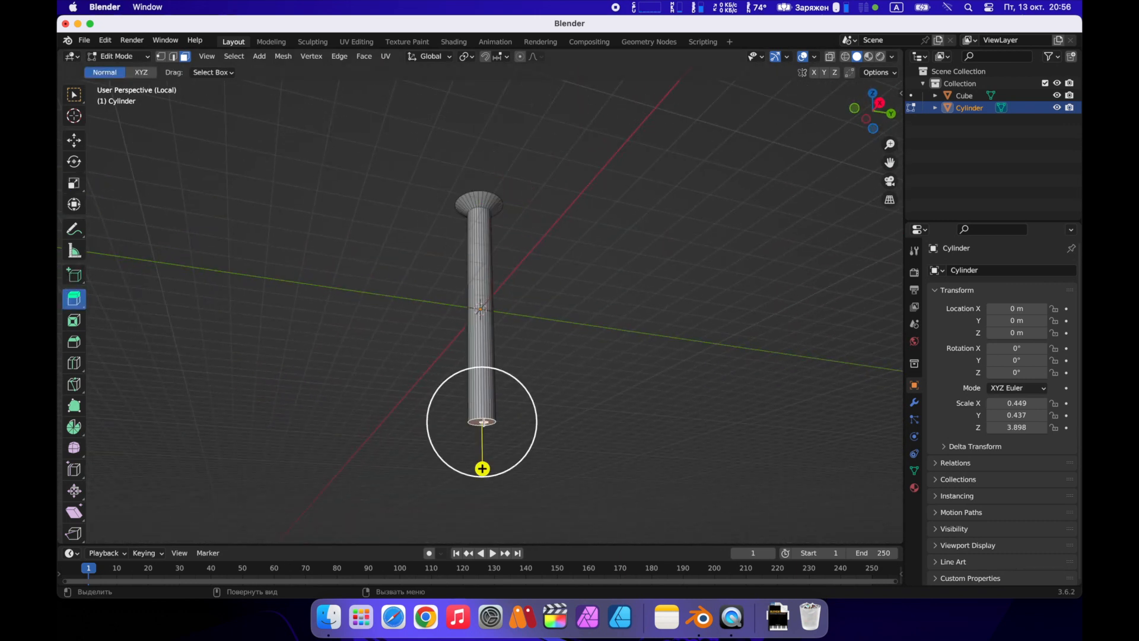
left_click_drag(483, 467, 485, 513)
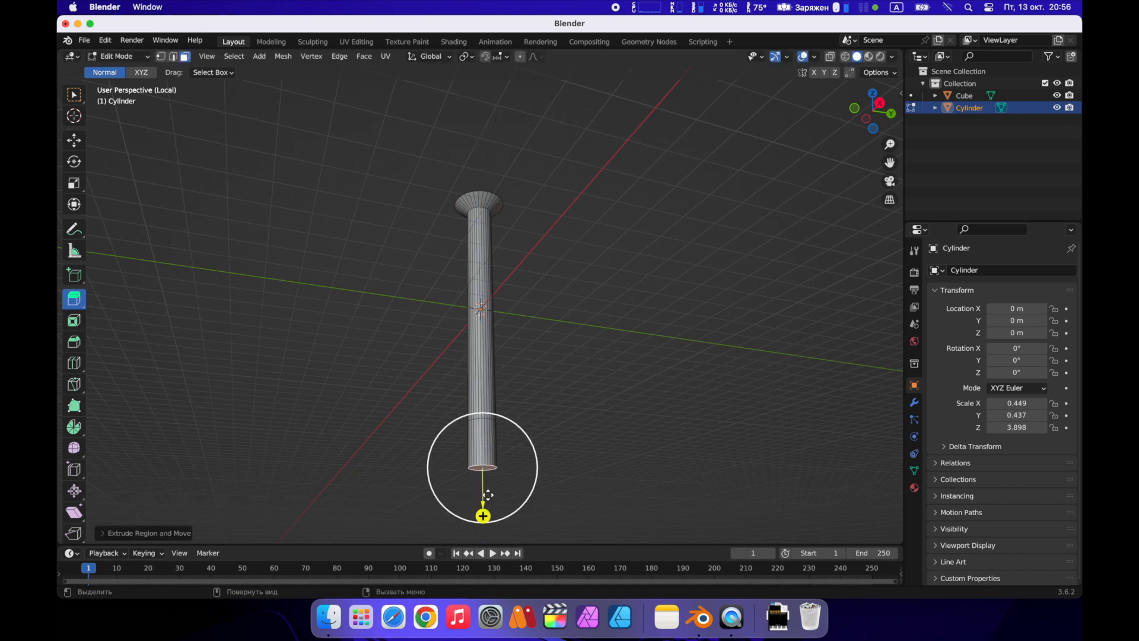
Step: Scale the extruded bottom face down to a sharp point to form the nail's tip, and return to Object Mode
scroll(488, 493, "down", 1)
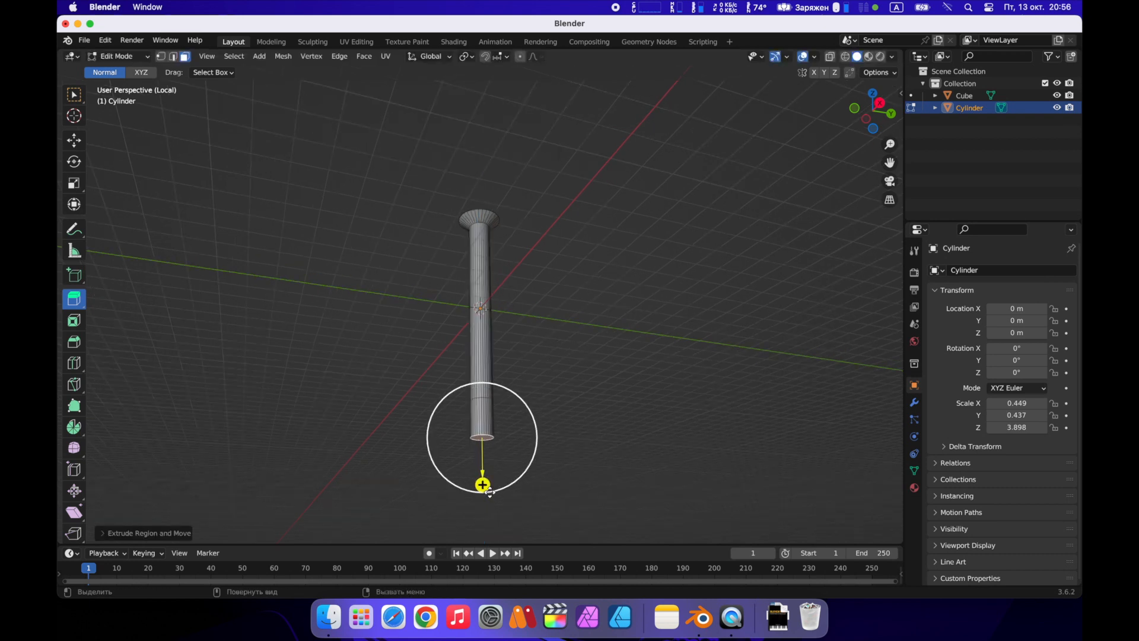
left_click(74, 184)
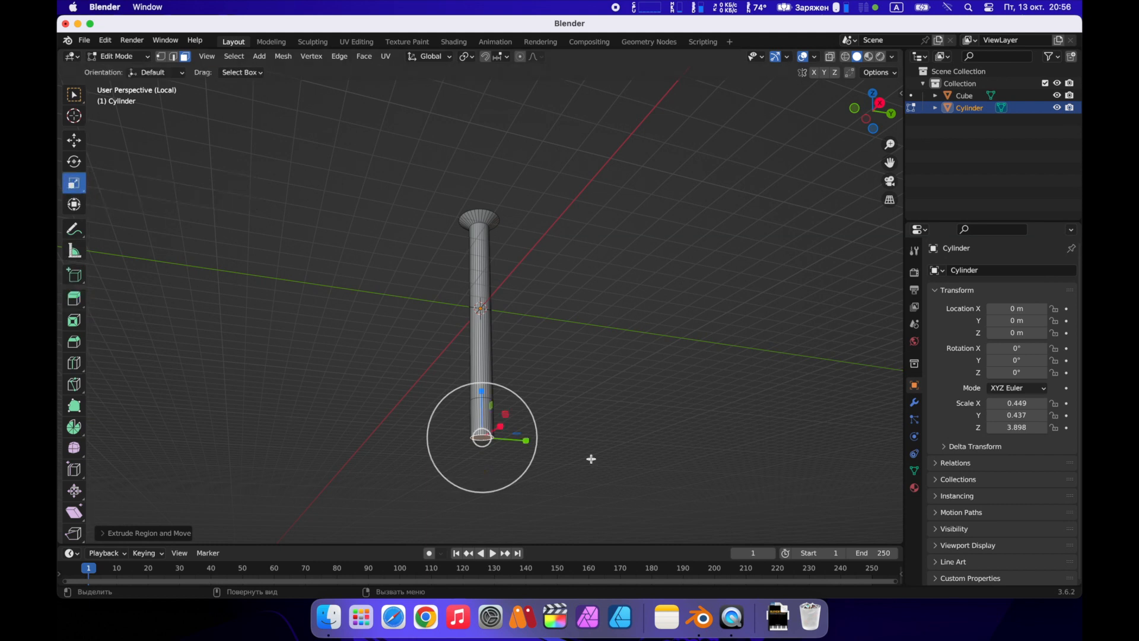
left_click_drag(429, 424, 492, 439)
scroll(516, 372, "up", 5)
scroll(540, 374, "left", 8)
scroll(544, 376, "left", 8)
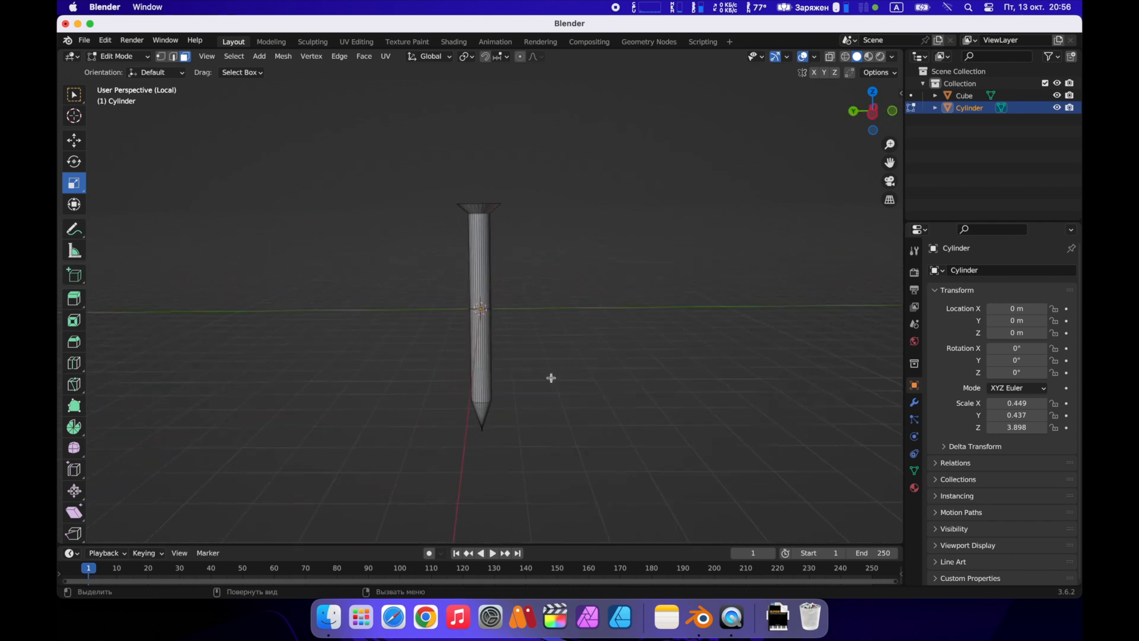
scroll(530, 379, "left", 6)
scroll(200, 86, "left", 2)
key("Tab")
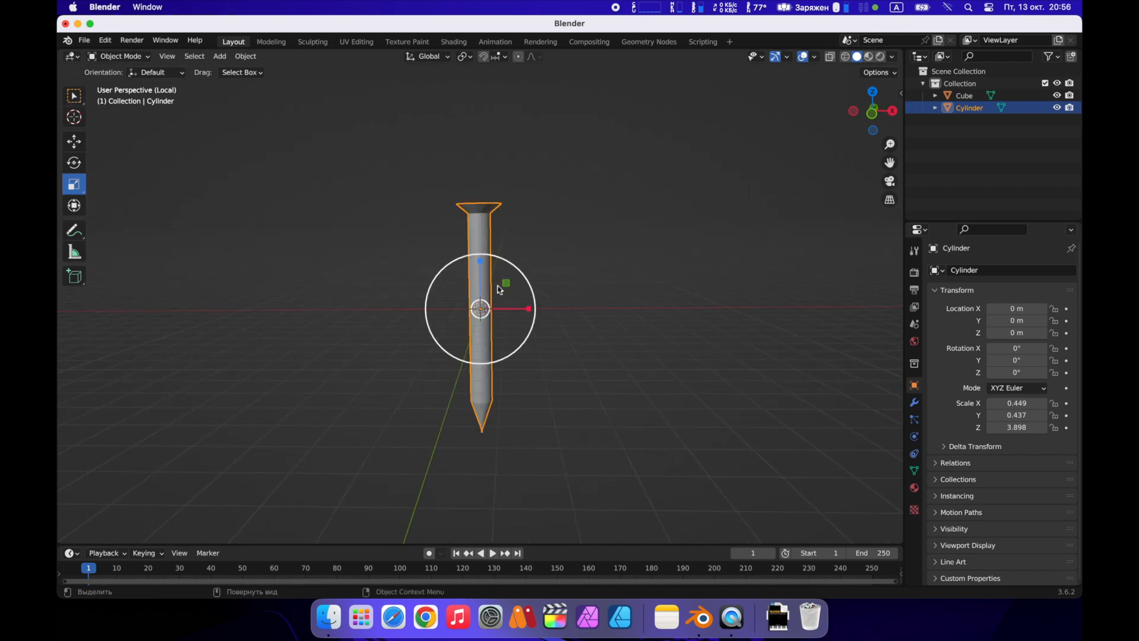
left_click_drag(533, 311, 547, 312)
left_click(547, 311)
scroll(546, 312, "down", 1)
key("super+z")
key("super+z")
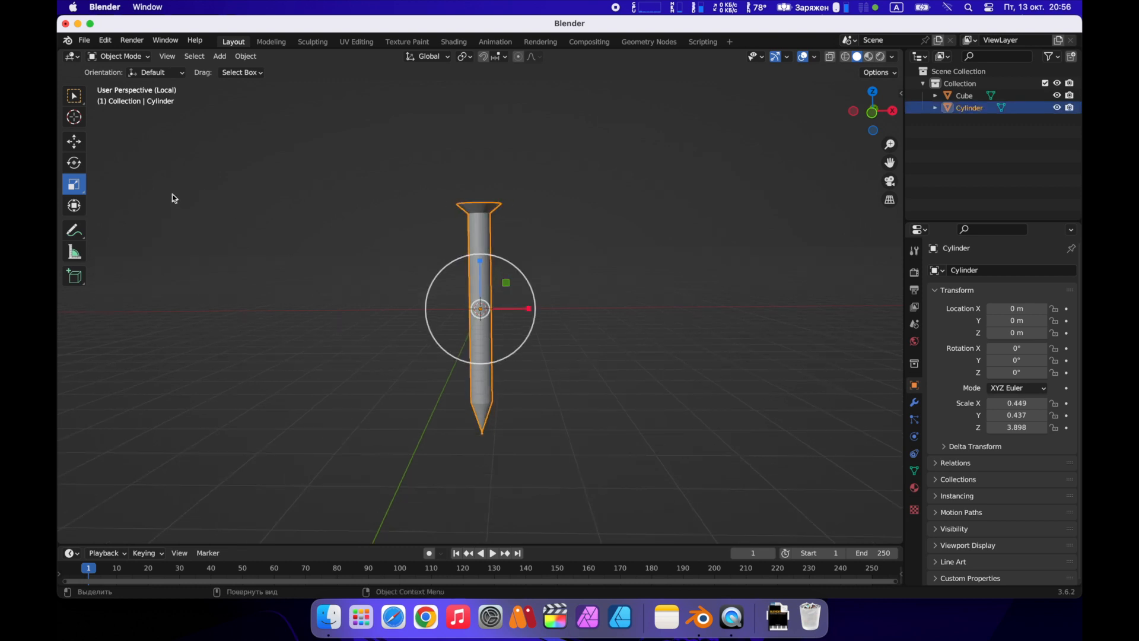
Step: Move the nail about 5.36 m along X and add a new cube mesh at the origin
left_click(74, 143)
left_click_drag(531, 310, 663, 308)
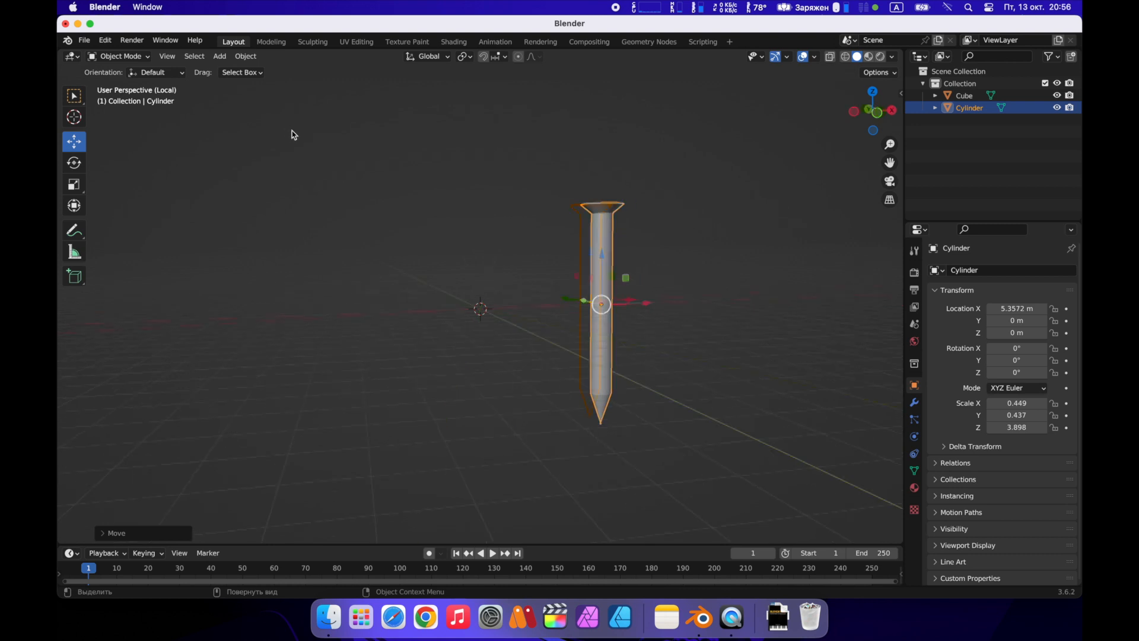
left_click(221, 57)
mouse_move(253, 72)
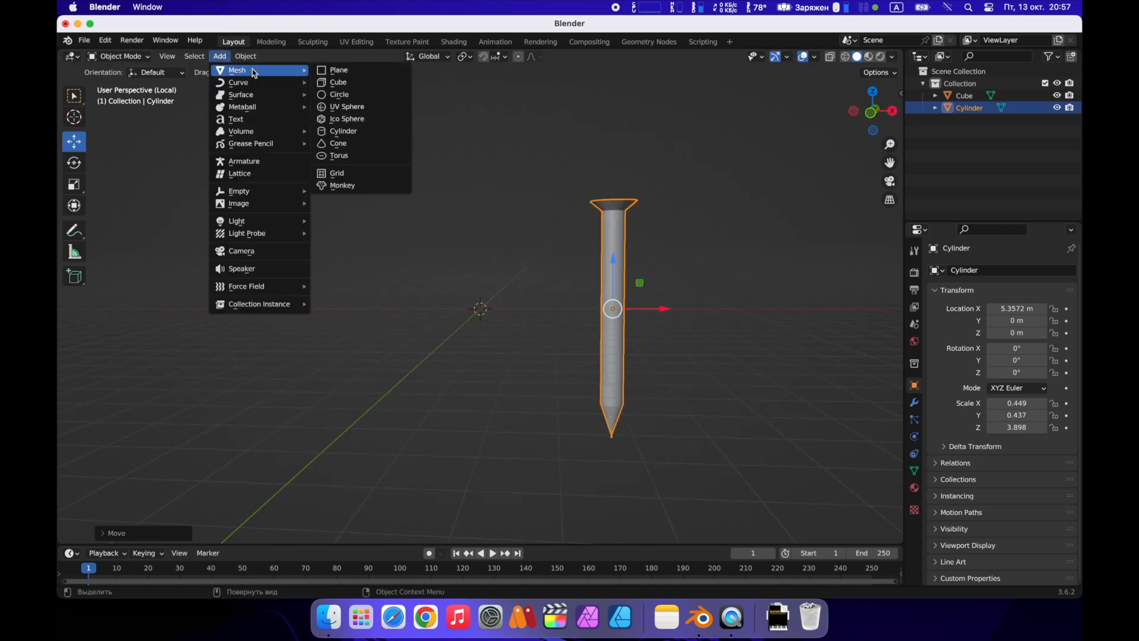
left_click(330, 81)
scroll(385, 153, "up", 5)
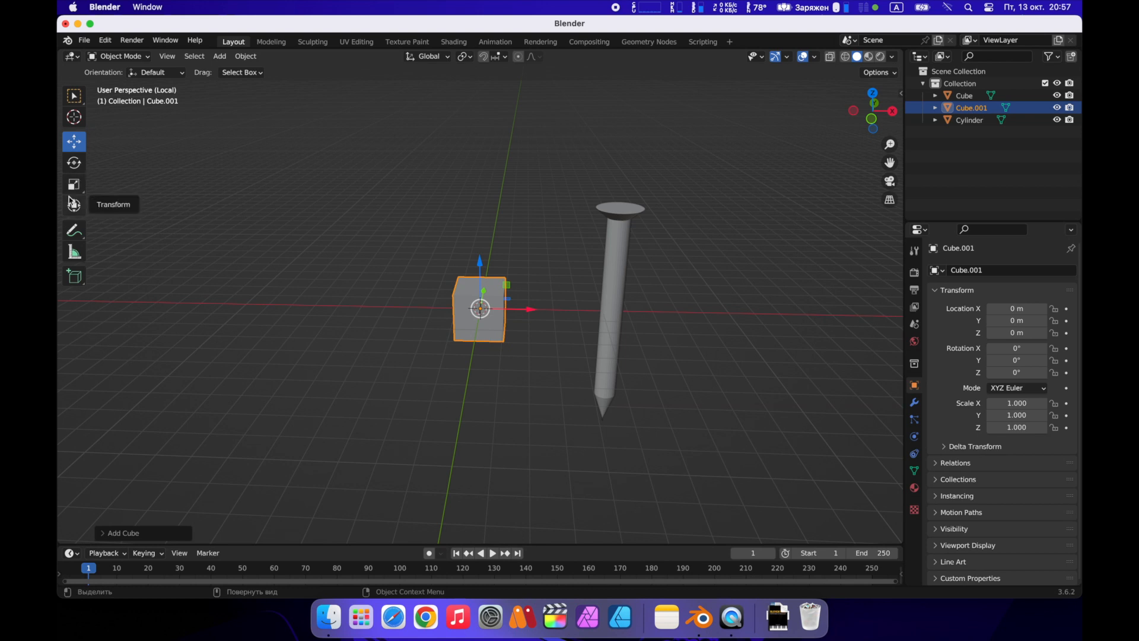
Step: Enter Edit Mode on the new cube, select only its top face and try extruding it
key("ctrl+grave")
left_click(308, 173)
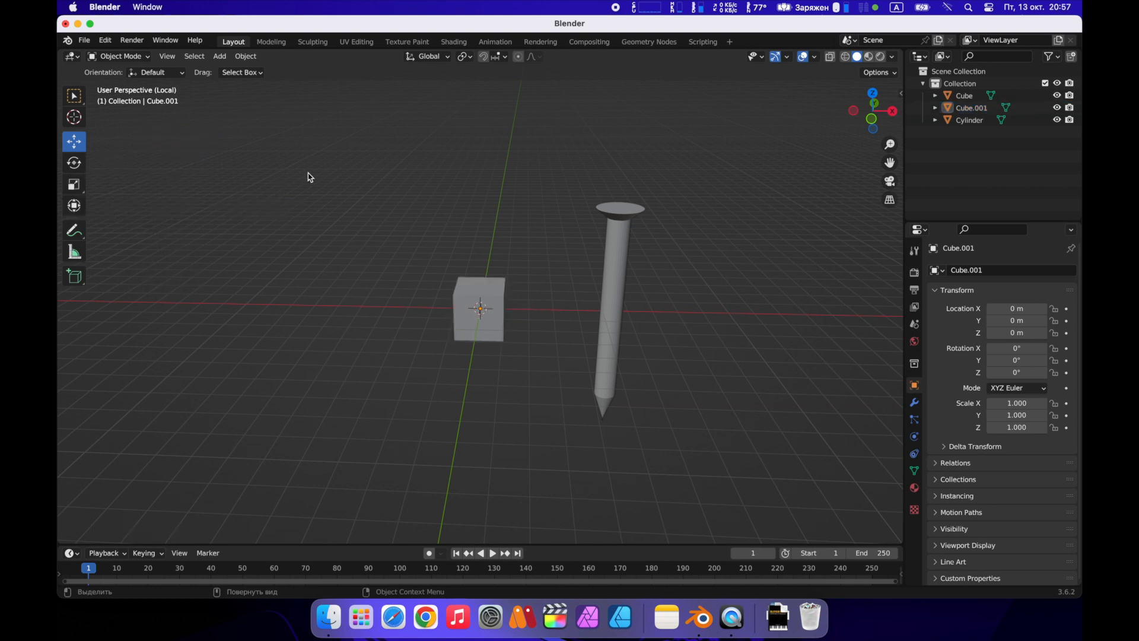
key("ctrl+grave")
left_click(140, 190)
key("Tab")
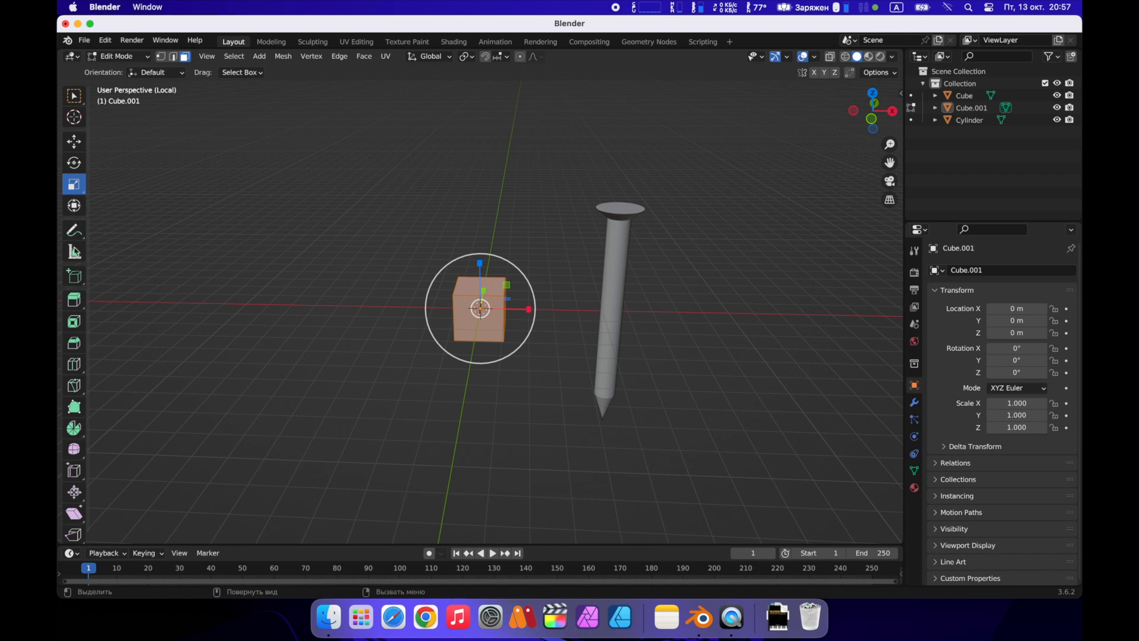
left_click(81, 303)
left_click(400, 285)
left_click(477, 283)
left_click_drag(480, 241, 479, 242)
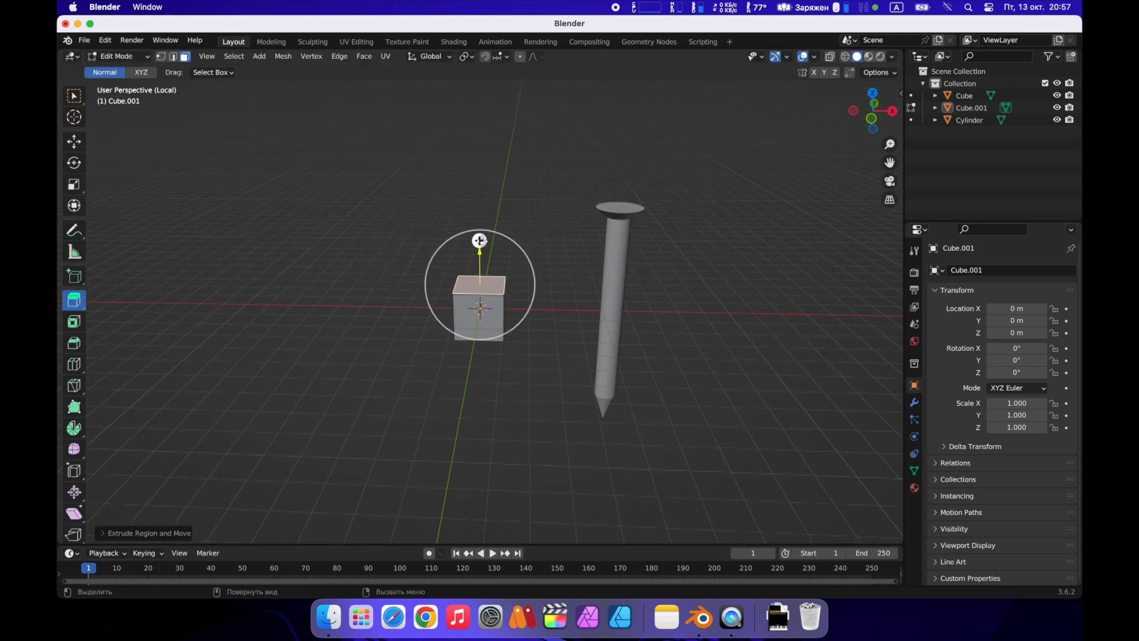
Step: Inset the new cube's top face slightly, leaving a thin rim around it for the box walls
left_click(74, 321)
left_click_drag(440, 262, 485, 263)
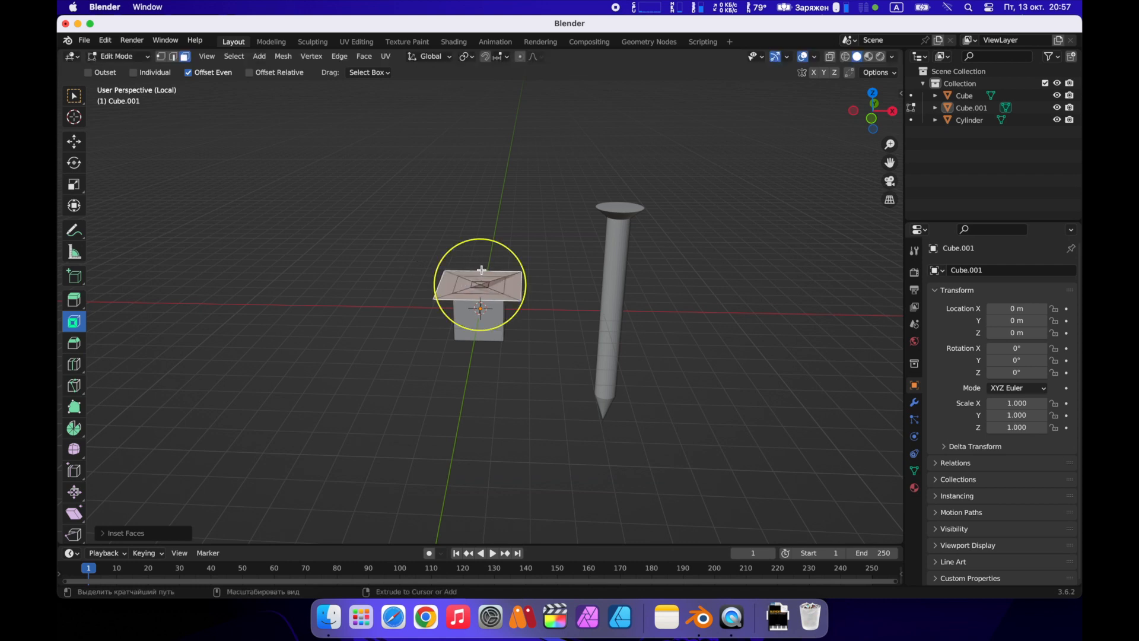
key("super+z")
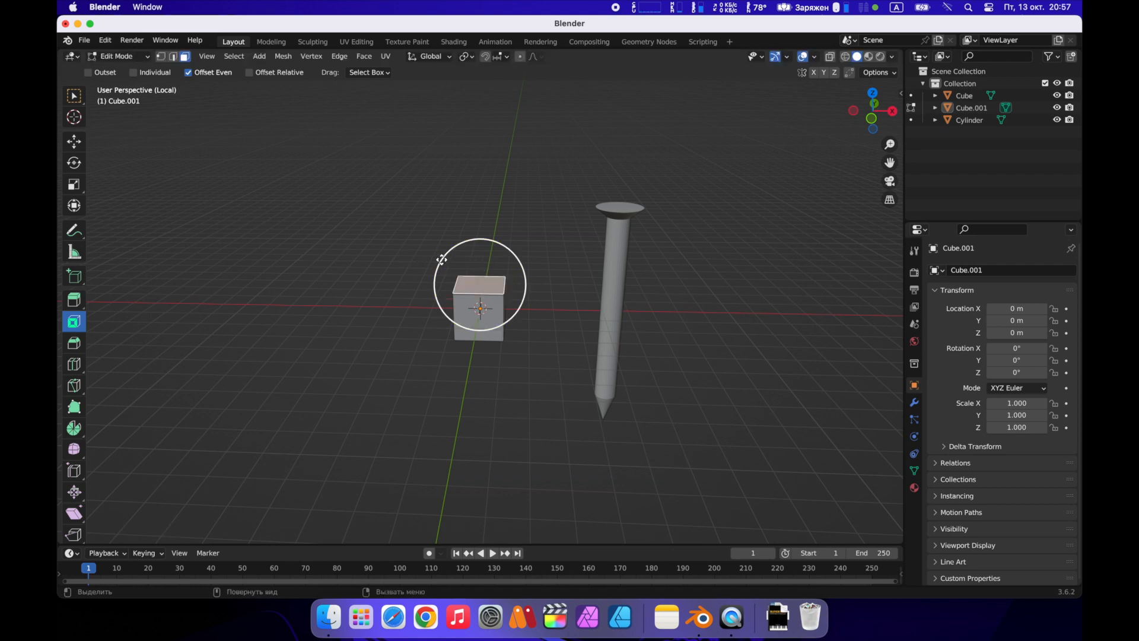
left_click_drag(442, 260, 447, 258)
scroll(480, 251, "up", 2)
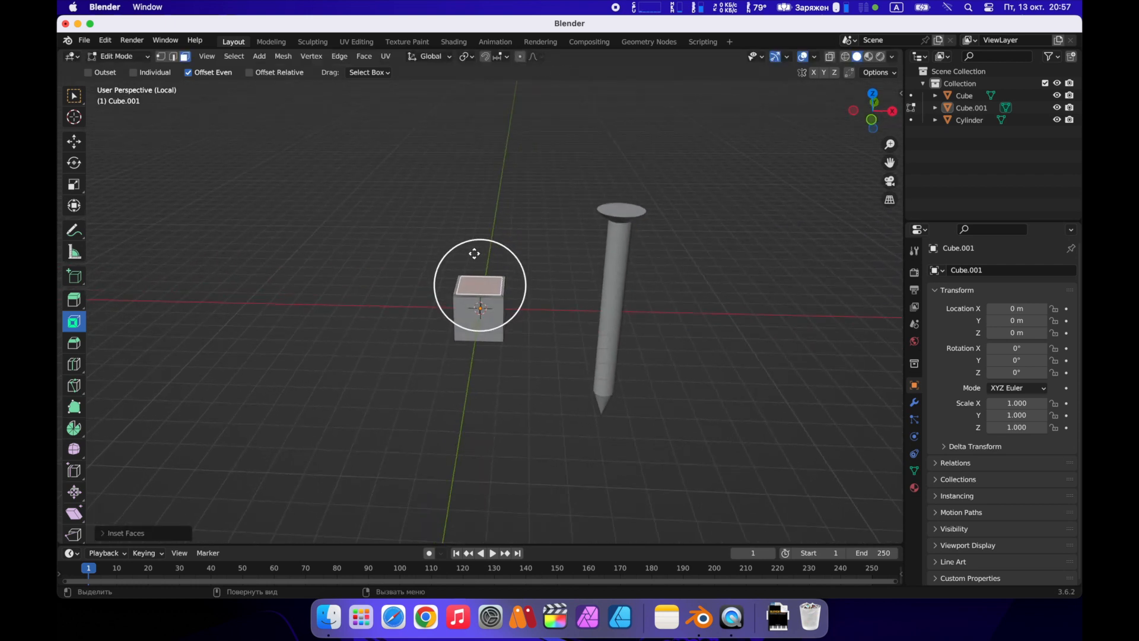
scroll(474, 254, "up", 2, "ctrl")
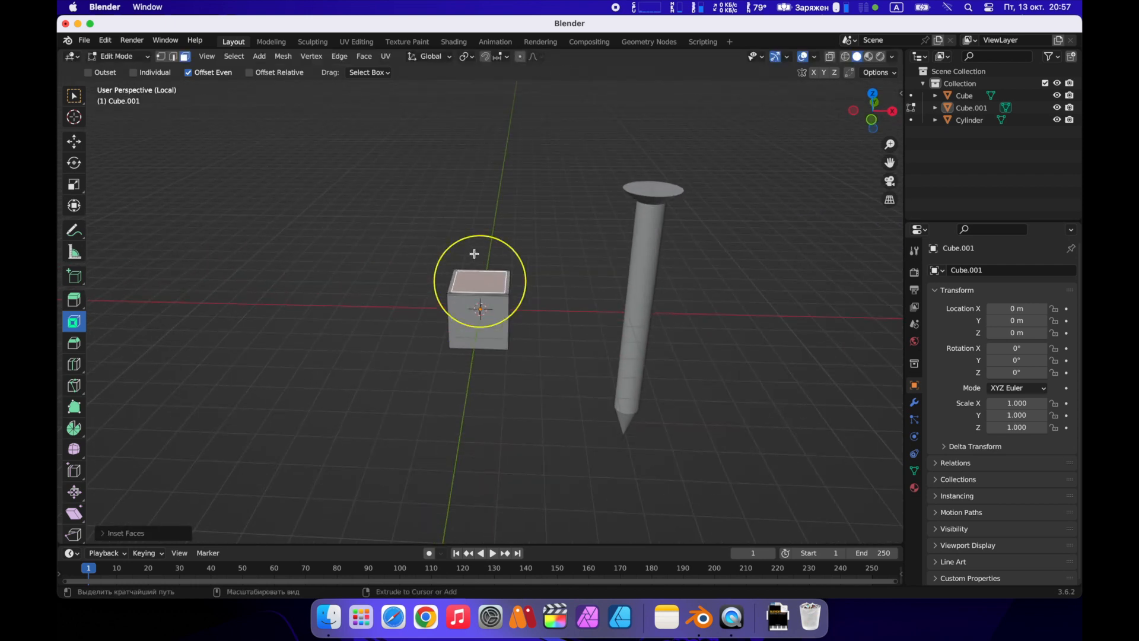
scroll(475, 253, "up", 1, "ctrl")
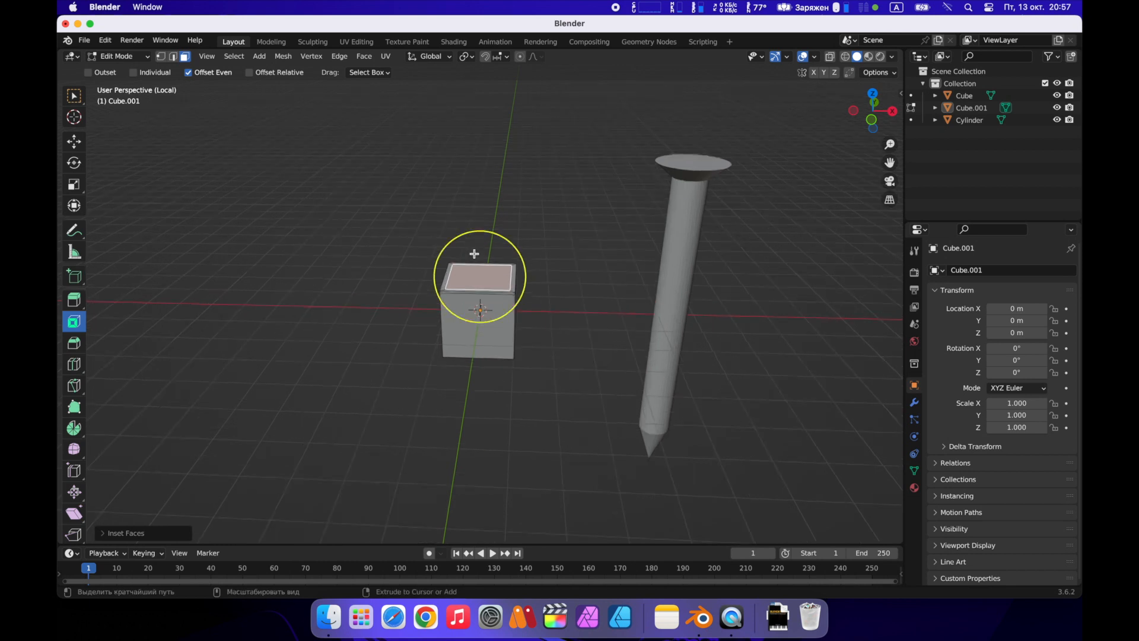
Step: Extrude the inset face down to just above the cube's bottom in wireframe shading, and return to Object Mode in solid shading
left_click(70, 300)
left_click(845, 57)
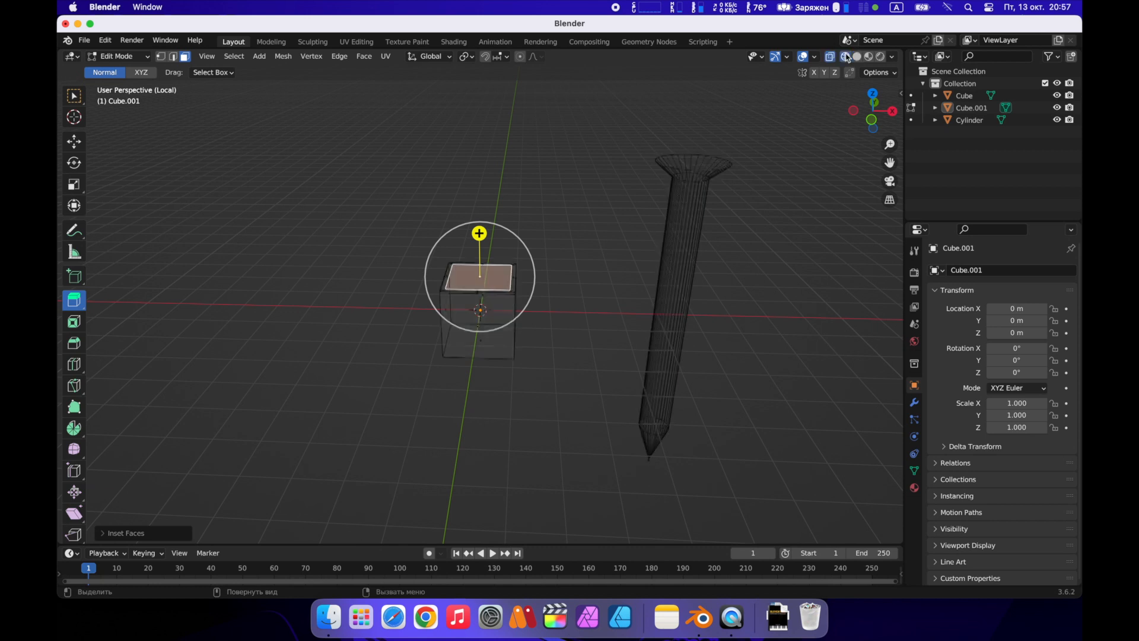
left_click_drag(479, 233, 474, 292)
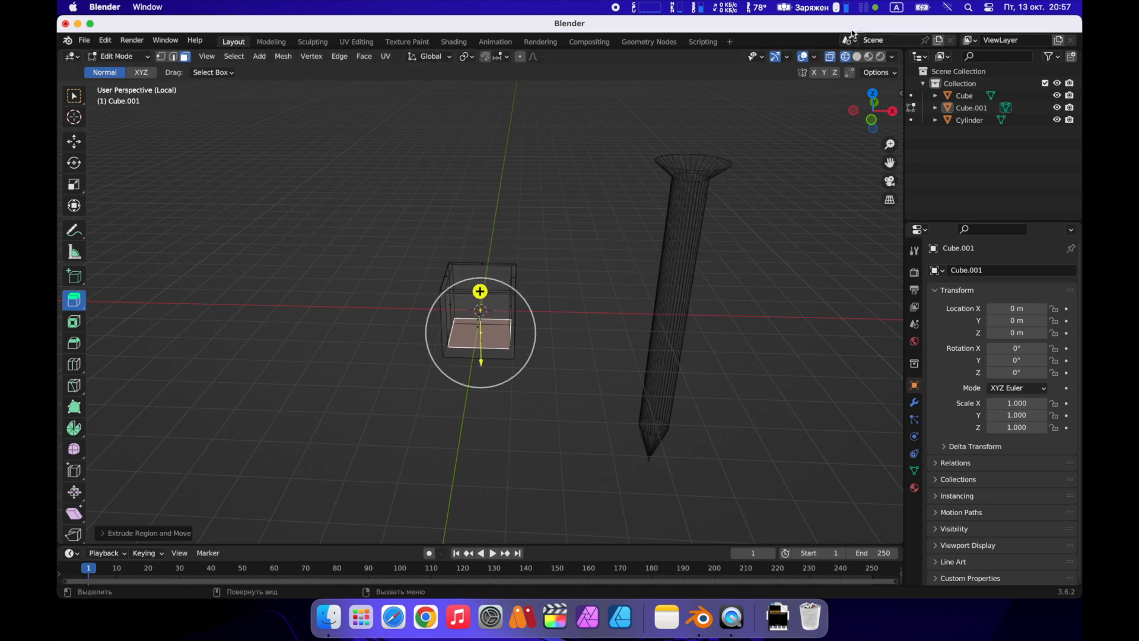
left_click(857, 56)
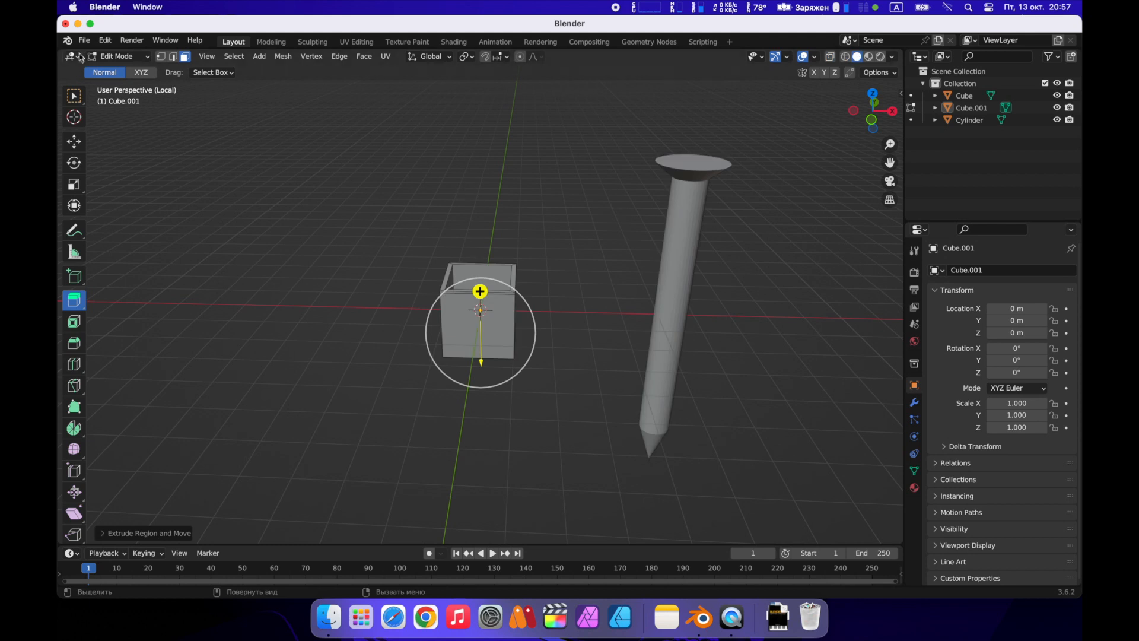
key("Tab")
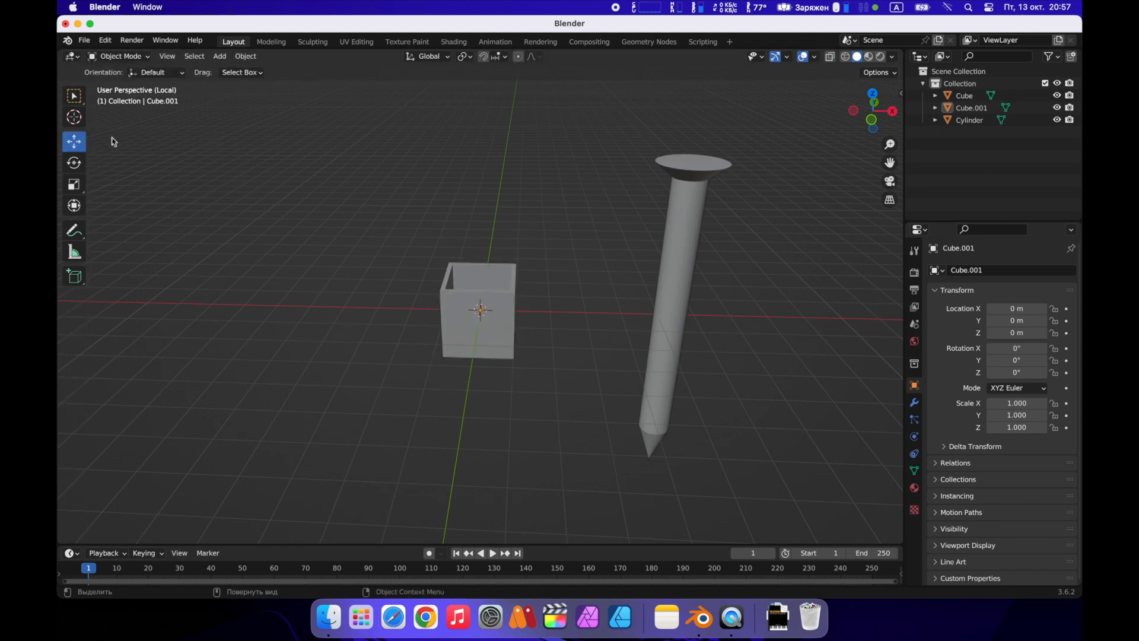
Step: Move the hollow box along X by about 5.46 m so that it surrounds the nail
left_click(511, 318)
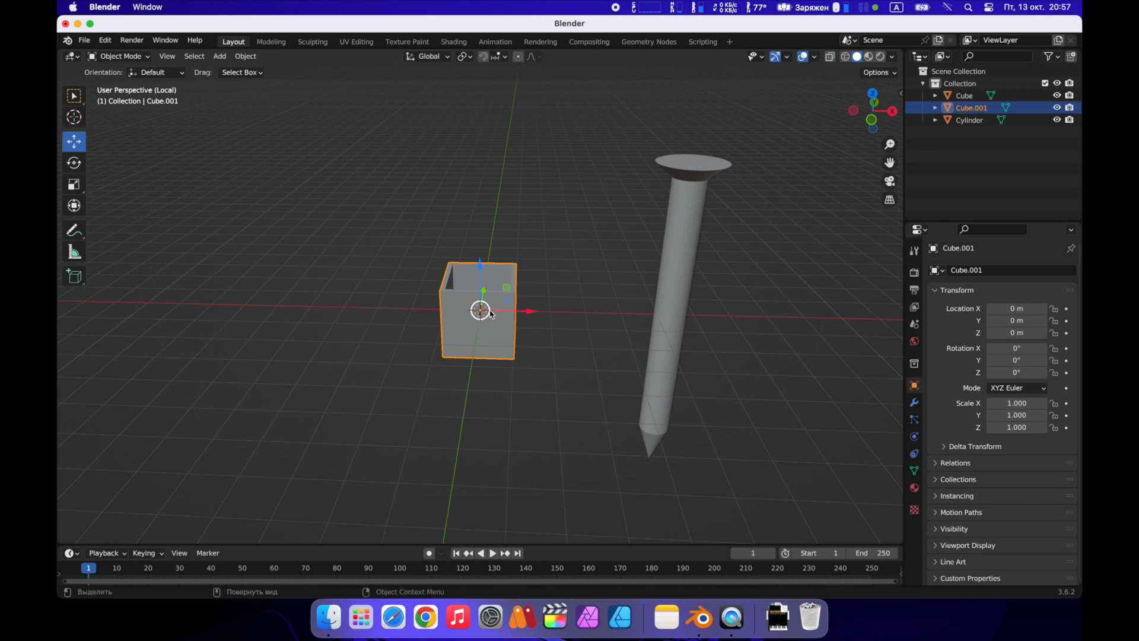
key("g")
key("x")
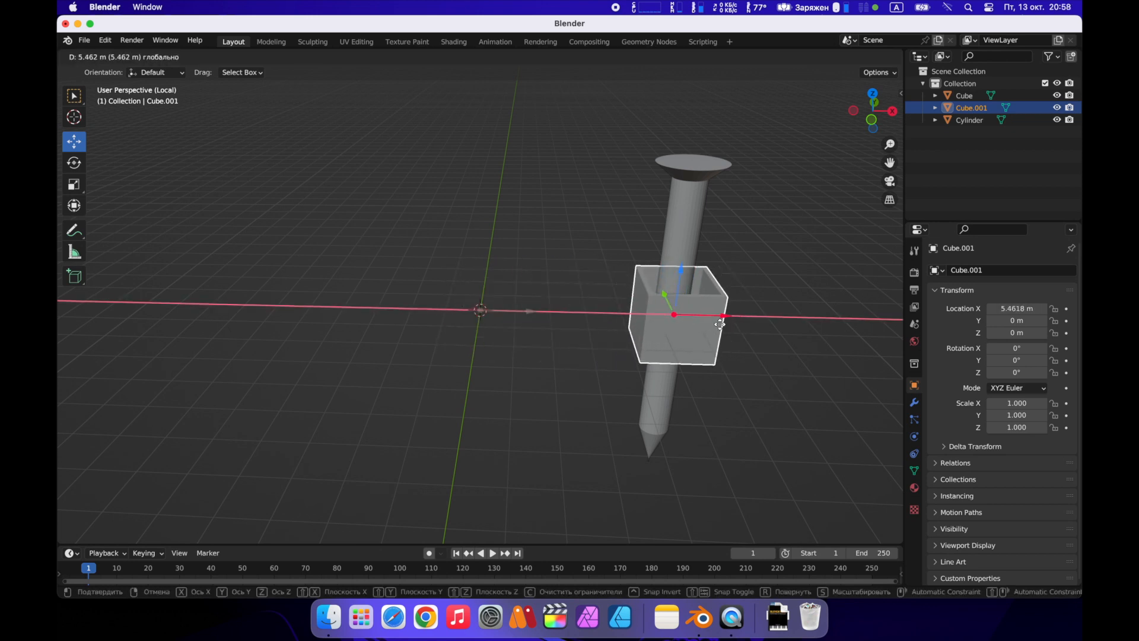
left_click(720, 326)
middle_click_drag(764, 315, 625, 265)
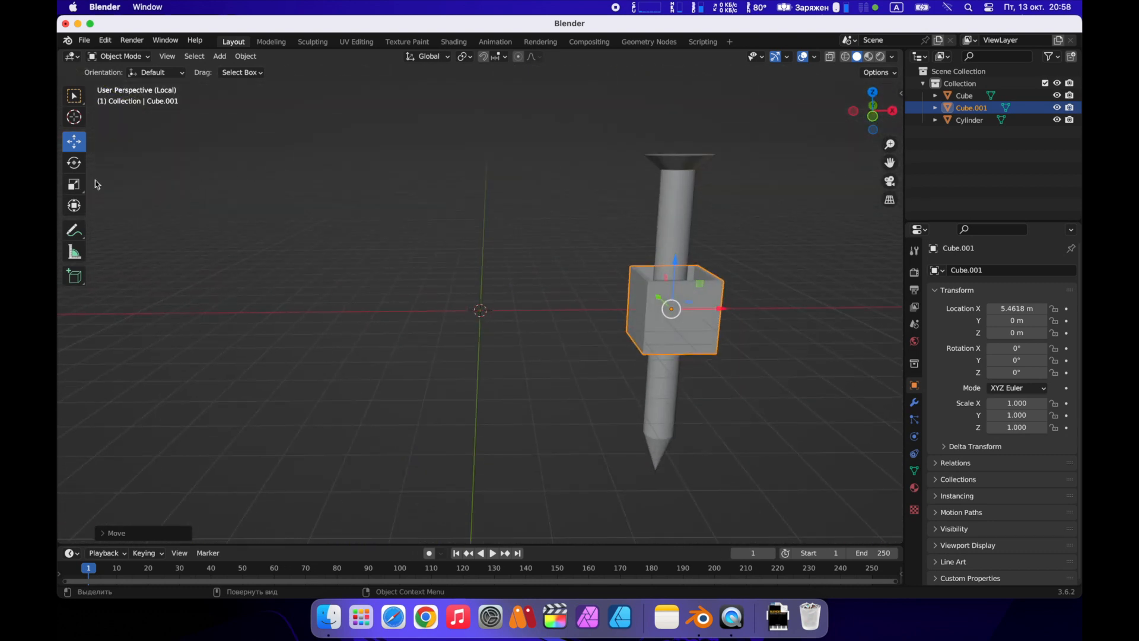
Step: Scale the box up uniformly to about 3.41 so the nail fits inside it
left_click(74, 184)
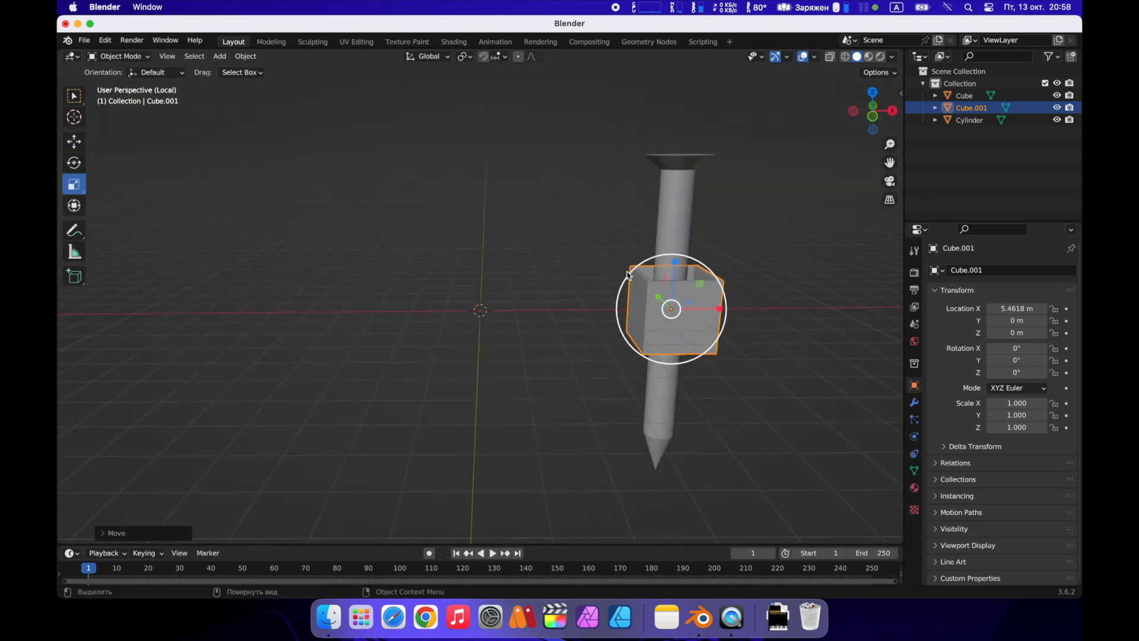
left_click_drag(626, 273, 483, 267)
middle_click_drag(500, 261, 514, 265)
middle_click_drag(534, 268, 602, 271)
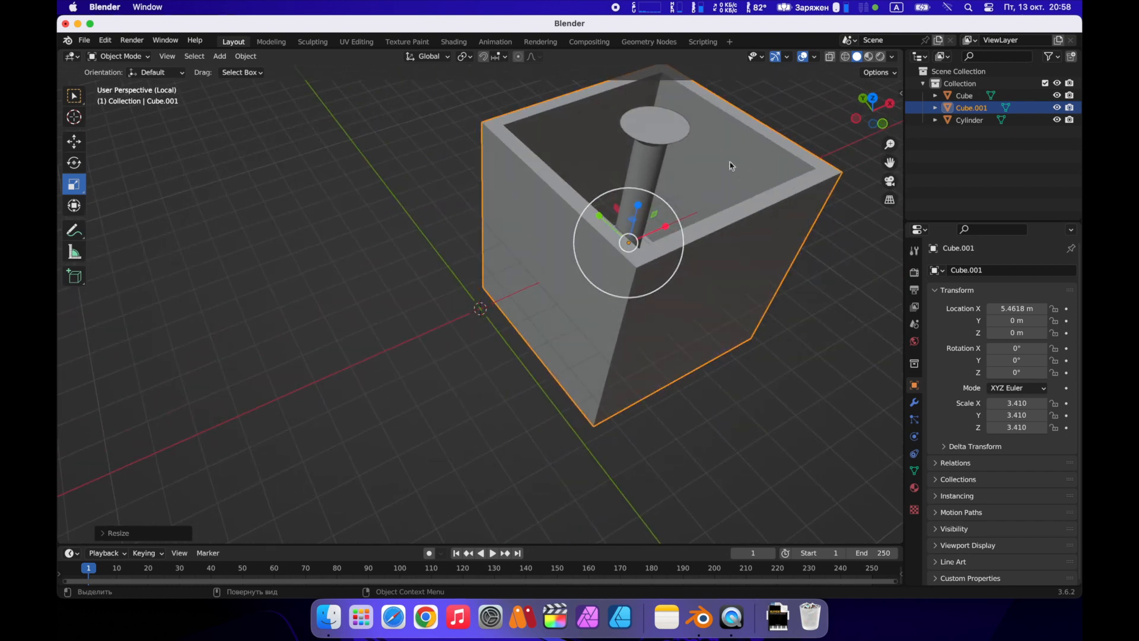
middle_click_drag(646, 173, 641, 166)
Step: Raise the nail inside the box to about 0.9 m on Z
left_click(642, 167)
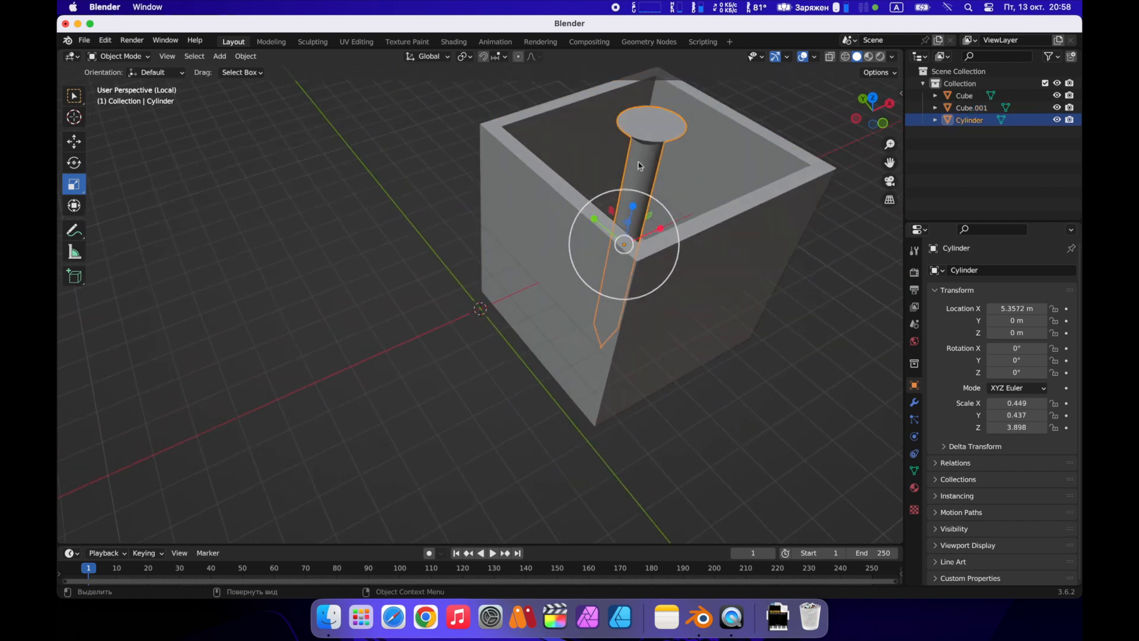
left_click(72, 145)
left_click_drag(638, 203, 659, 178)
mouse_move(658, 178)
middle_mouse_down()
mouse_move(685, 177)
mouse_move(652, 178)
middle_mouse_up()
Step: Rotate the nail about 40.8° around X so it leans against the box wall, and check its fit in wireframe shading
left_click(74, 162)
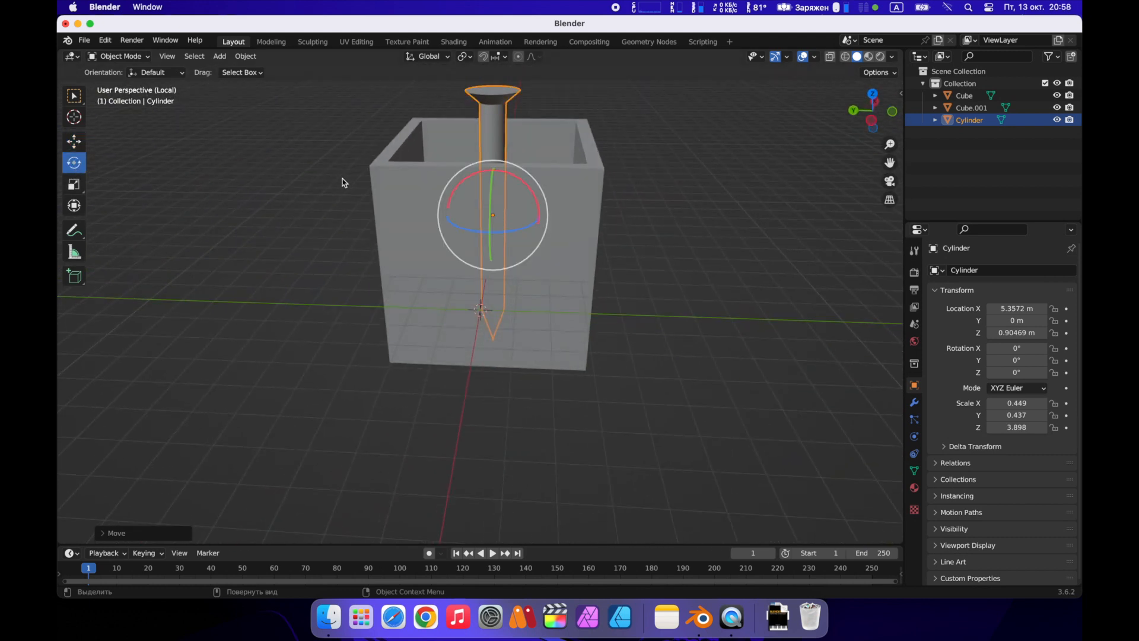
scroll(342, 182, "down", 1)
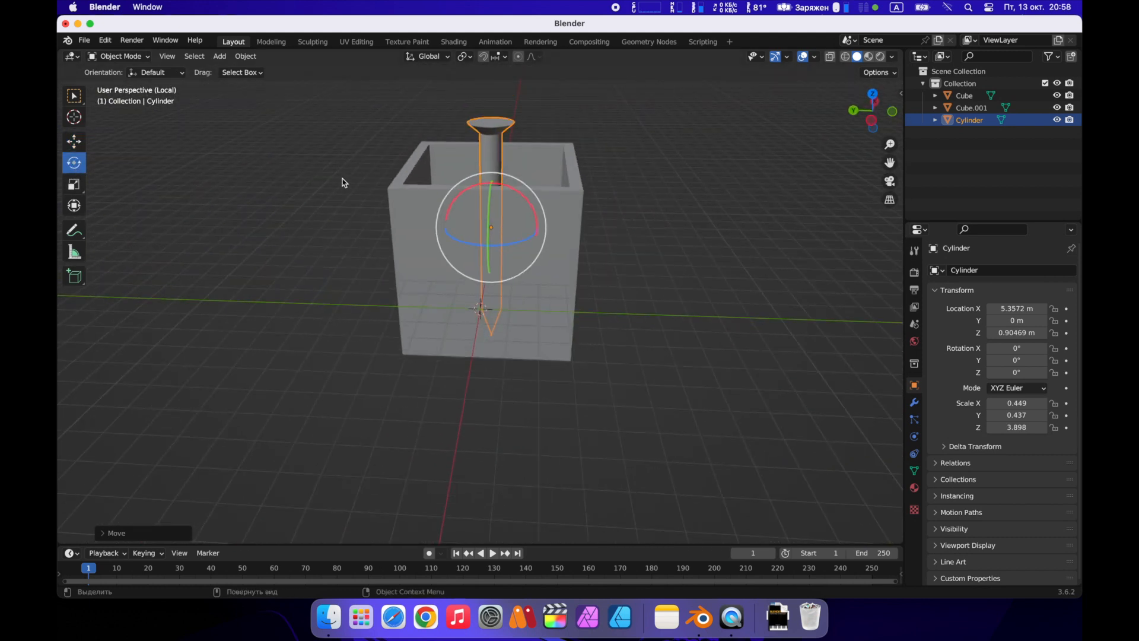
left_click_drag(493, 191, 510, 195)
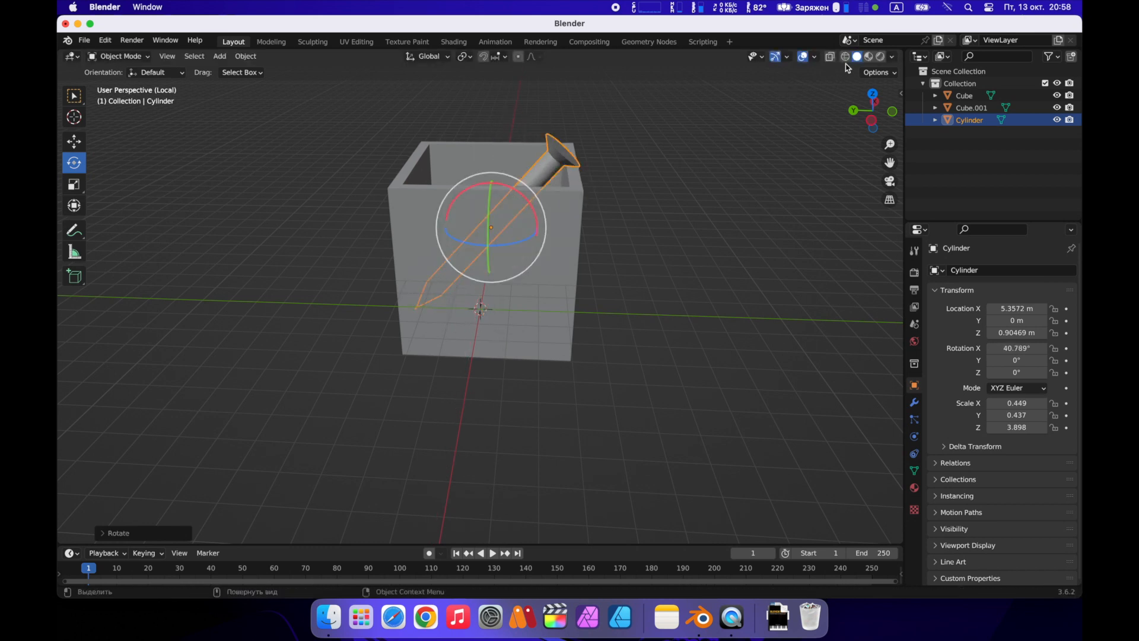
left_click(846, 59)
middle_click_drag(574, 172, 562, 170)
left_click(752, 217)
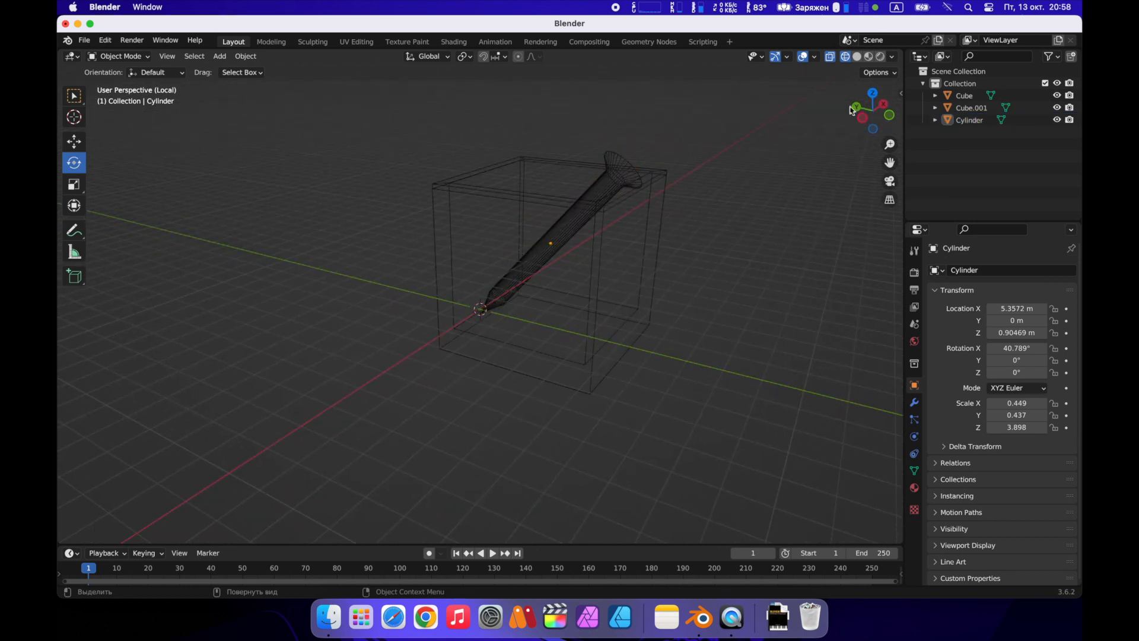
left_click(858, 58)
mouse_move(750, 89)
middle_mouse_down()
mouse_move(537, 89)
mouse_move(450, 107)
mouse_move(486, 122)
mouse_move(435, 122)
middle_mouse_up()
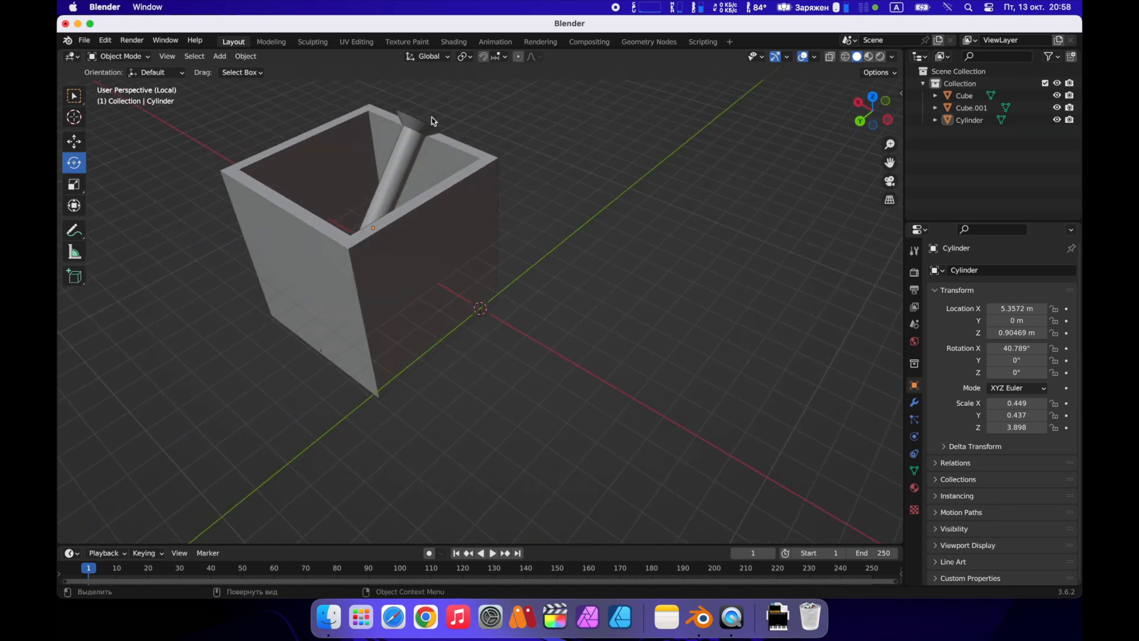
Step: Duplicate the leaning nail beside the original and rotate the copy to about -41.7° around X
left_click(406, 178)
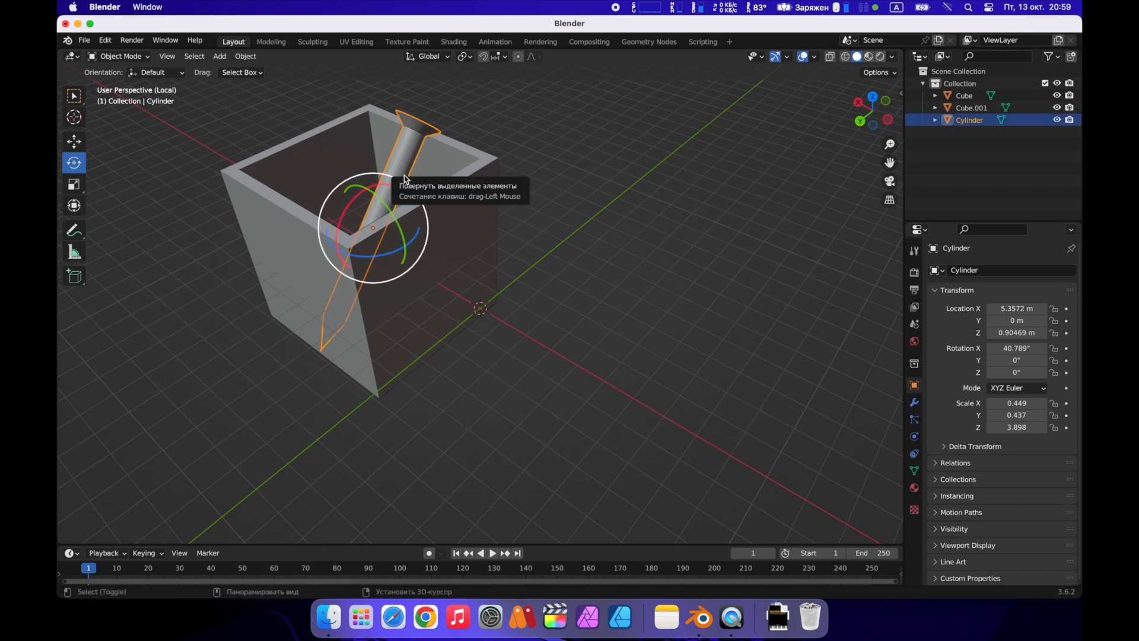
key("shift+d")
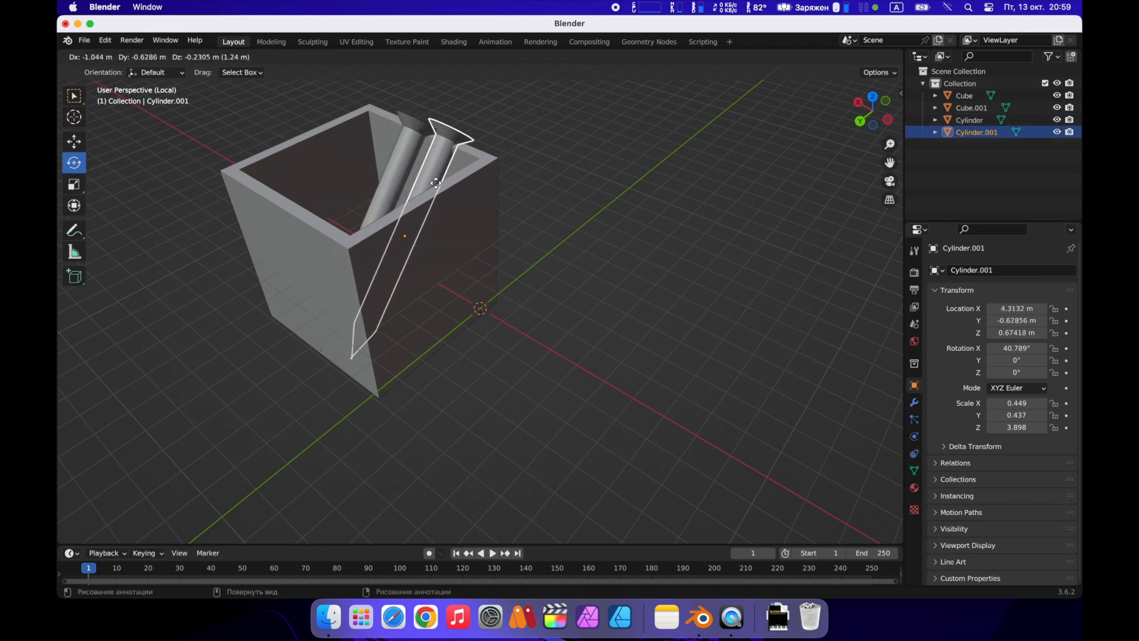
left_click(446, 181)
middle_click_drag(449, 184, 402, 202)
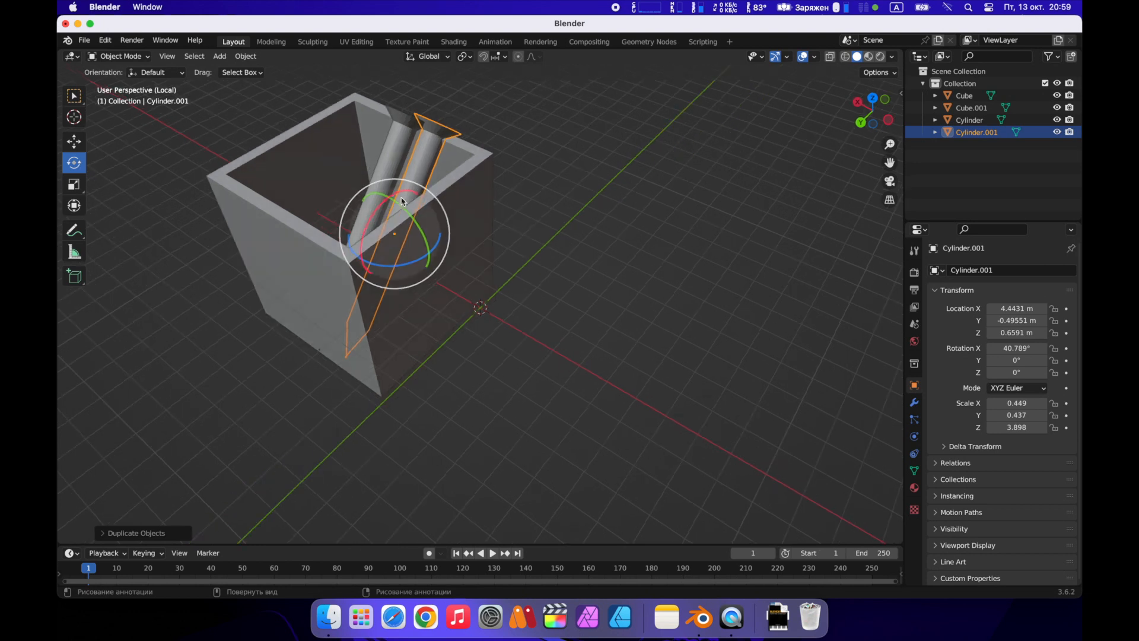
left_click_drag(403, 202, 267, 264)
middle_click_drag(290, 249, 402, 194)
Step: Move the duplicated nail along X to about 6.44 m, deeper into the box
left_click(74, 142)
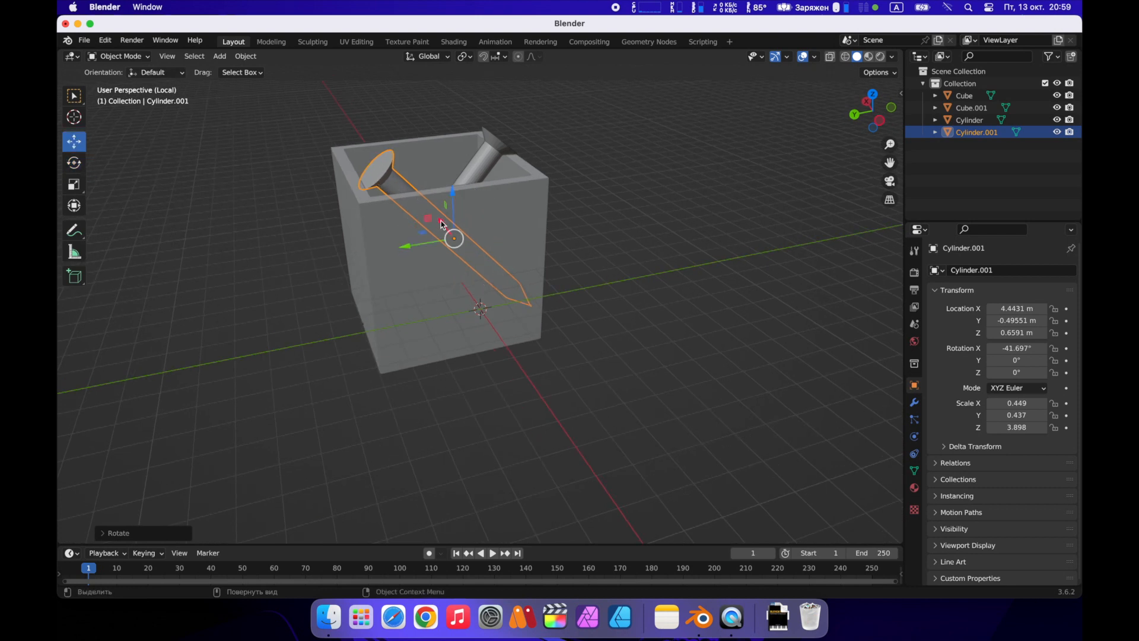
left_click_drag(441, 223, 402, 215)
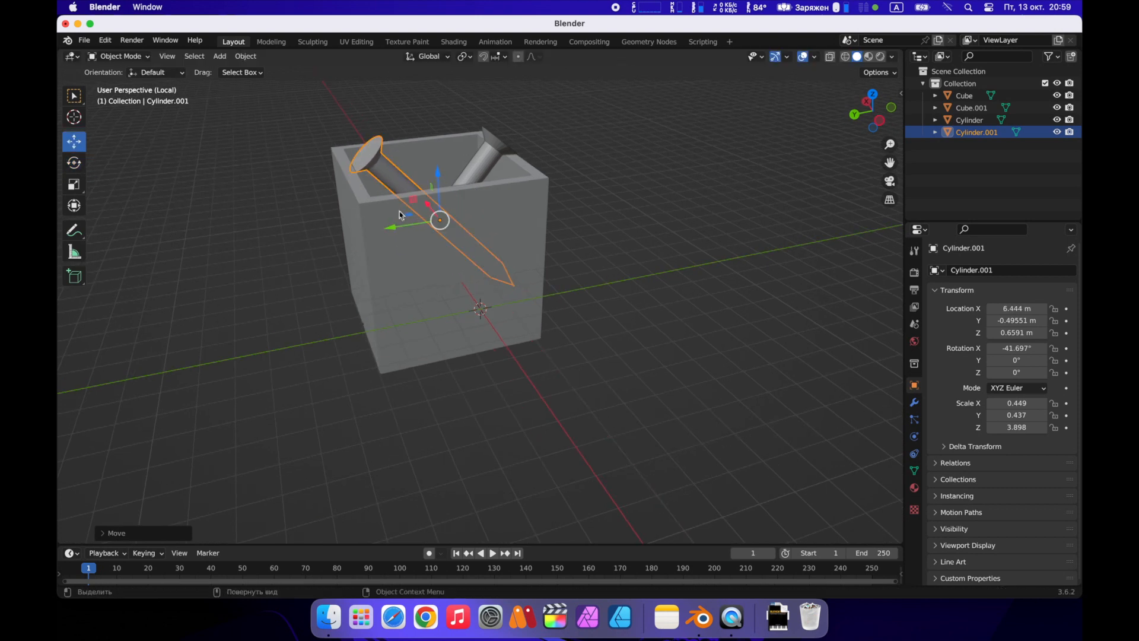
scroll(400, 177, "left", 15)
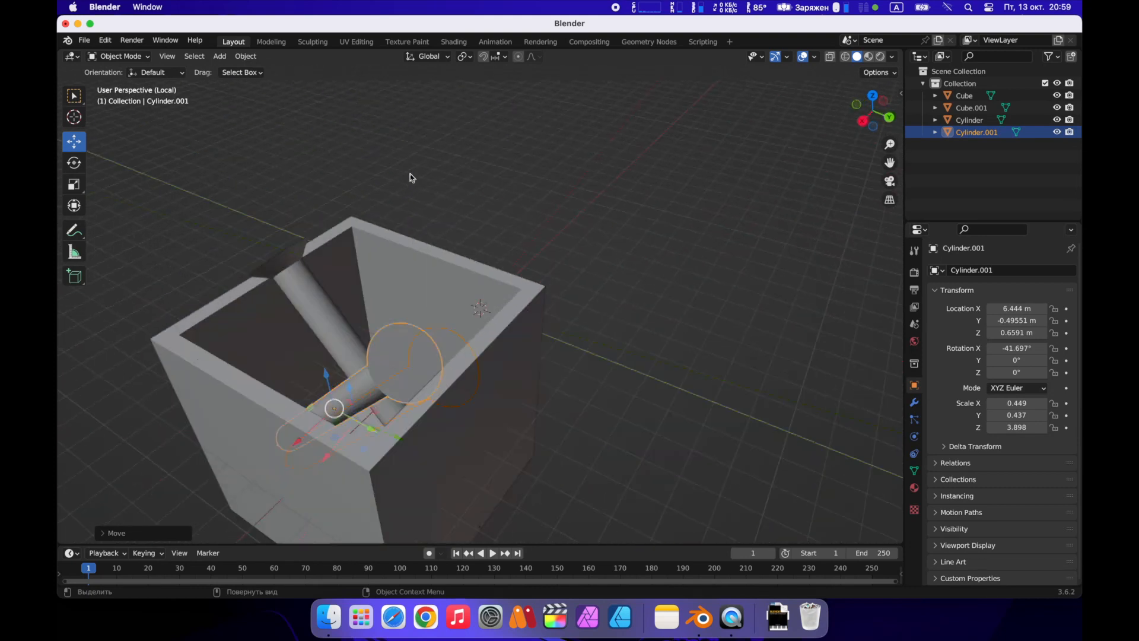
scroll(413, 177, "left", 2)
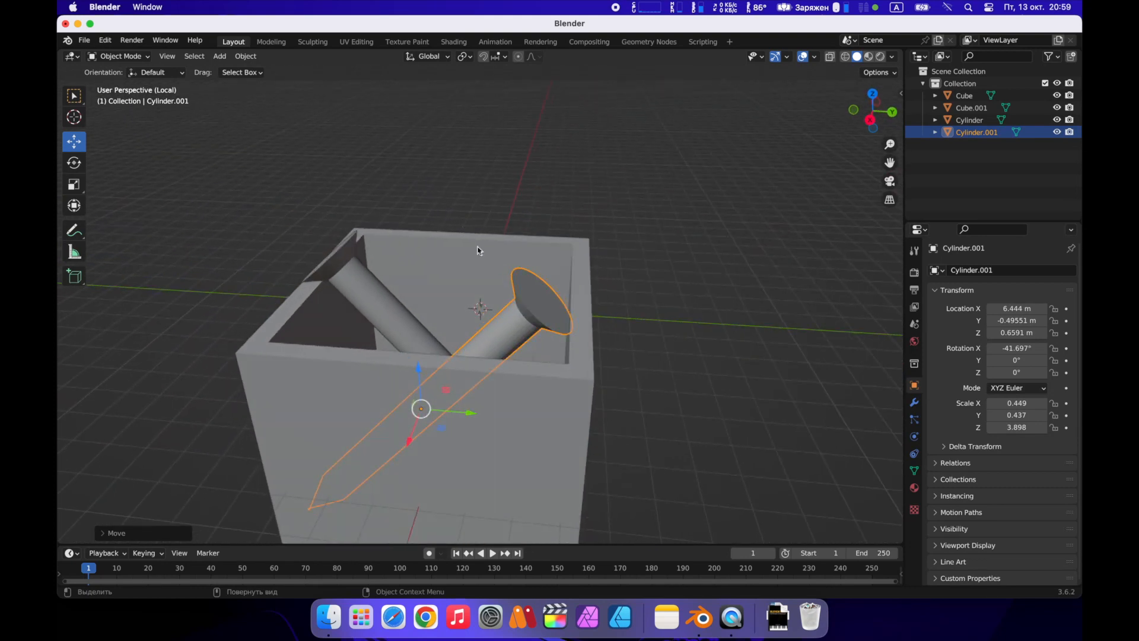
Step: Move the duplicated nail freely to about X 6.22 m, Y -0.09 m, Z 0.96 m, toward the box's far wall
left_click(495, 354)
left_click(499, 345)
key("g")
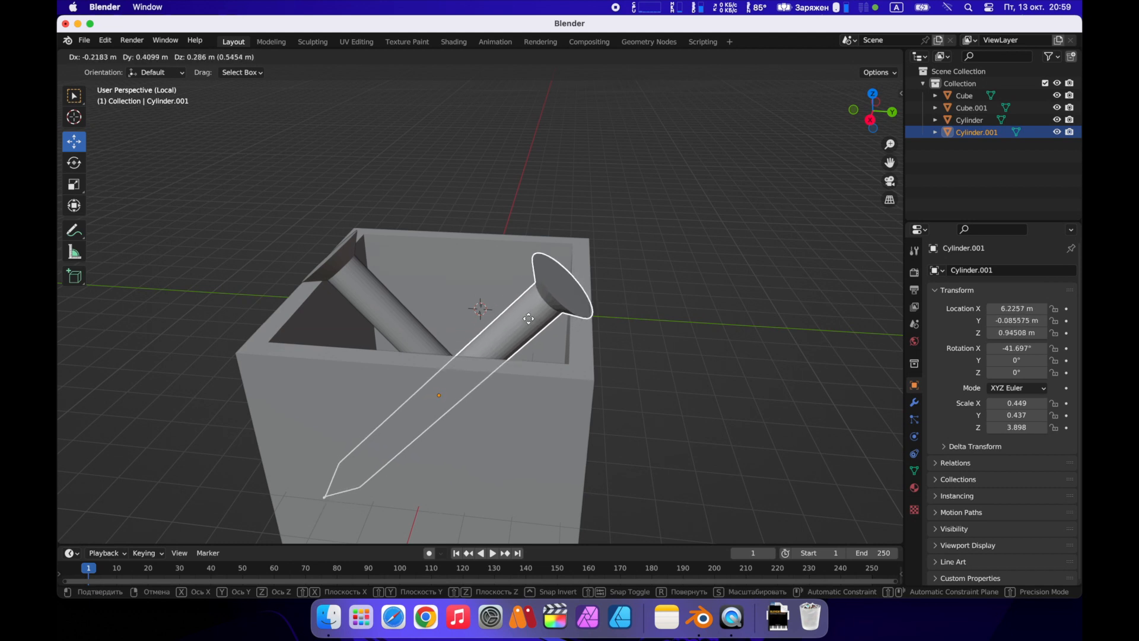
left_click(529, 321)
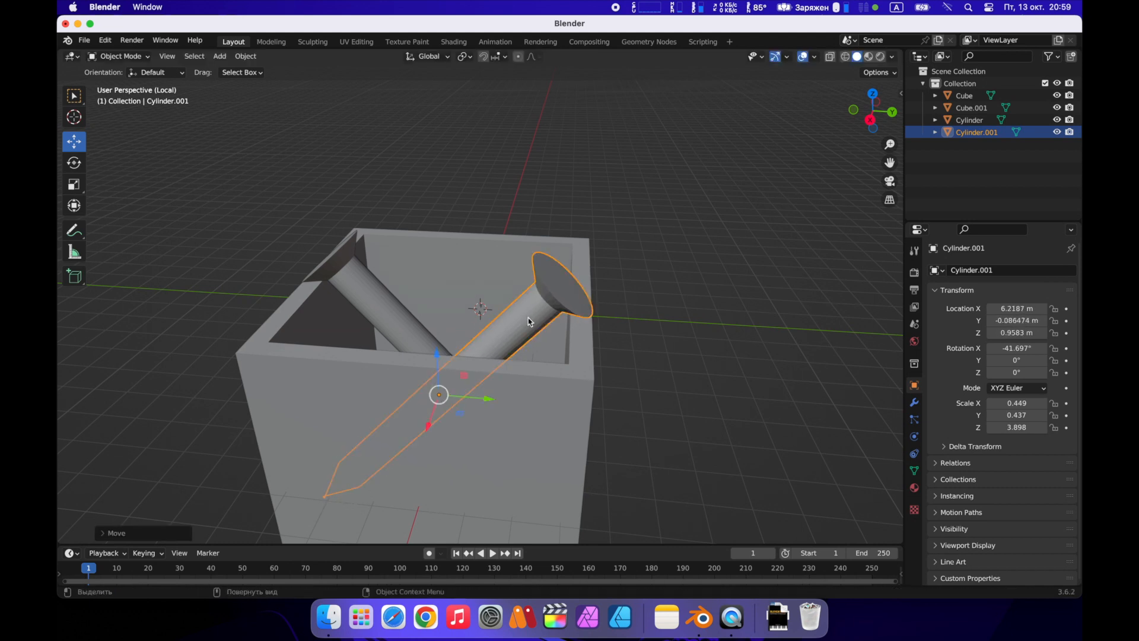
Step: Raise the duplicated nail inside the box to about 1.07 m on Z
scroll(541, 325, "left", 10)
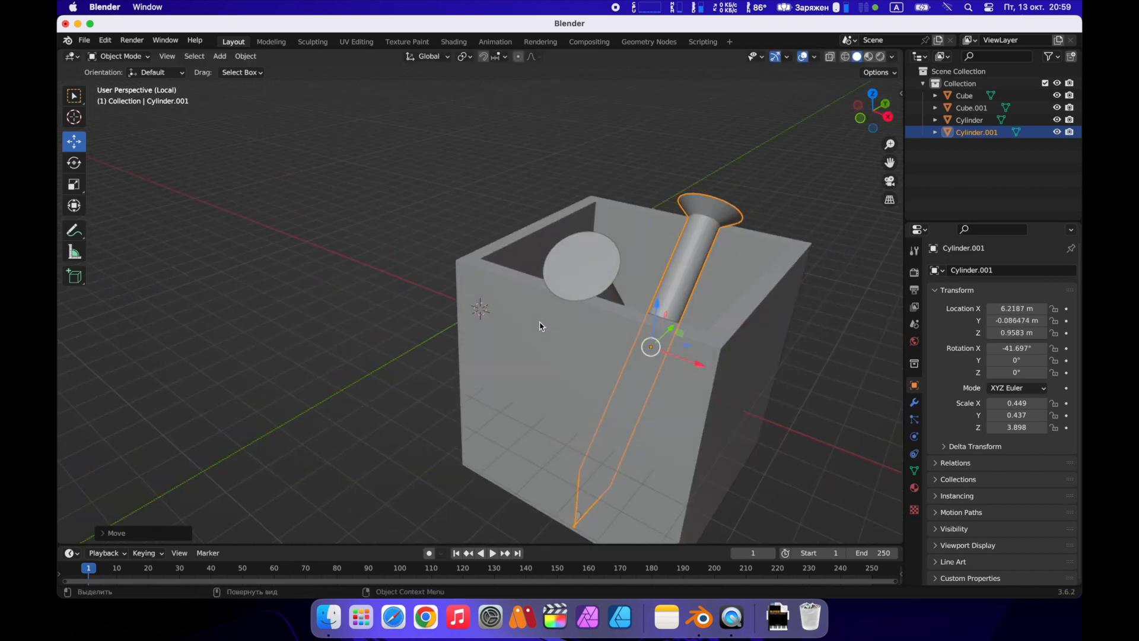
left_click(825, 322)
left_click(672, 317)
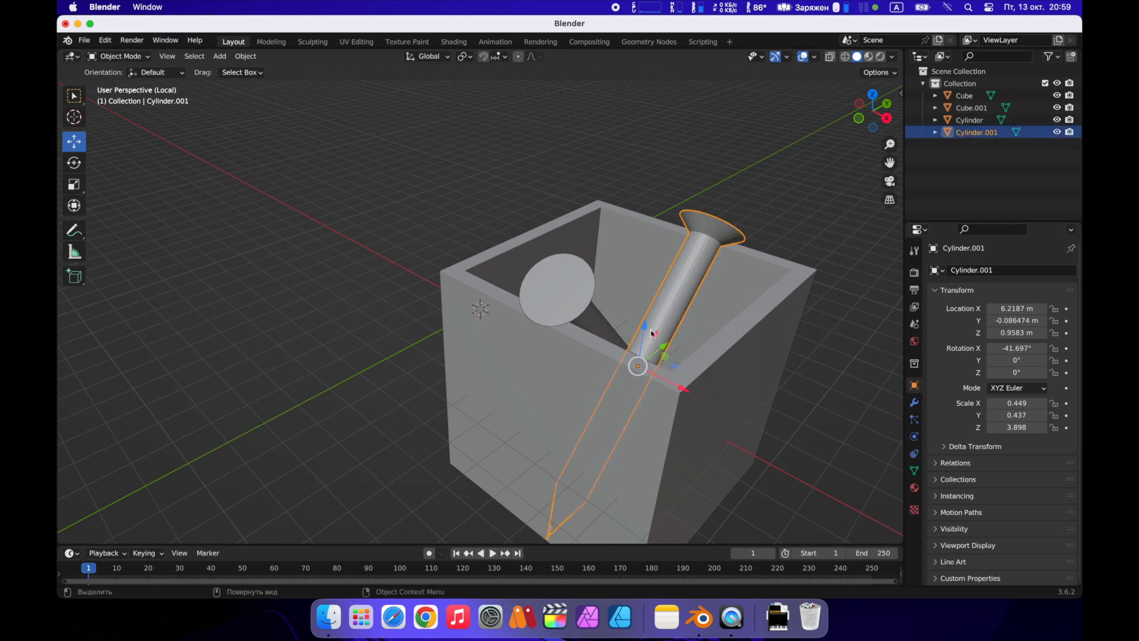
left_click_drag(644, 329, 645, 324)
Step: Shift the duplicated nail to about X 6.24 m, Y 0.06 m, Z 1.15 m against the box wall, and deselect it
middle_click_drag(681, 303, 663, 301)
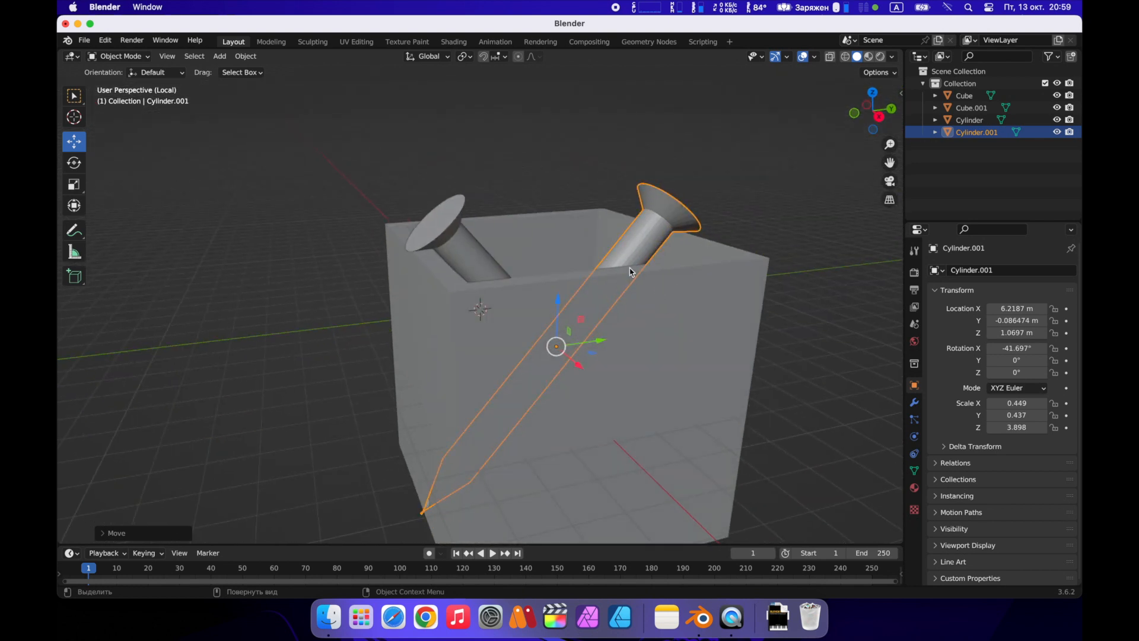
key("g")
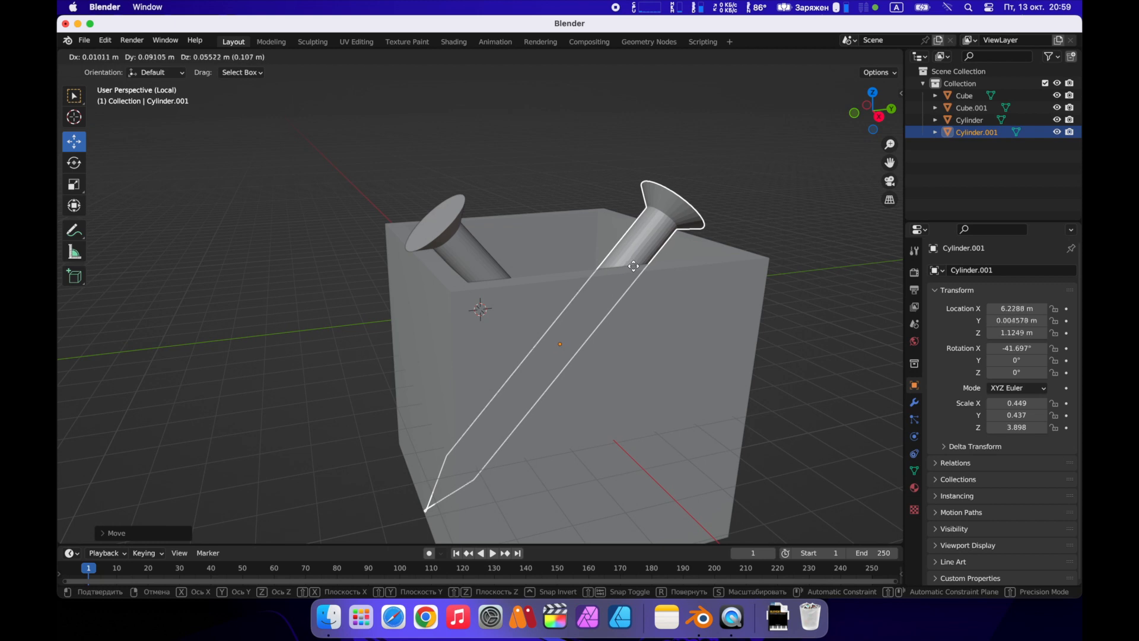
left_click(636, 265)
mouse_move(702, 265)
middle_mouse_down()
mouse_move(692, 262)
mouse_move(704, 262)
middle_mouse_up()
left_click(700, 261)
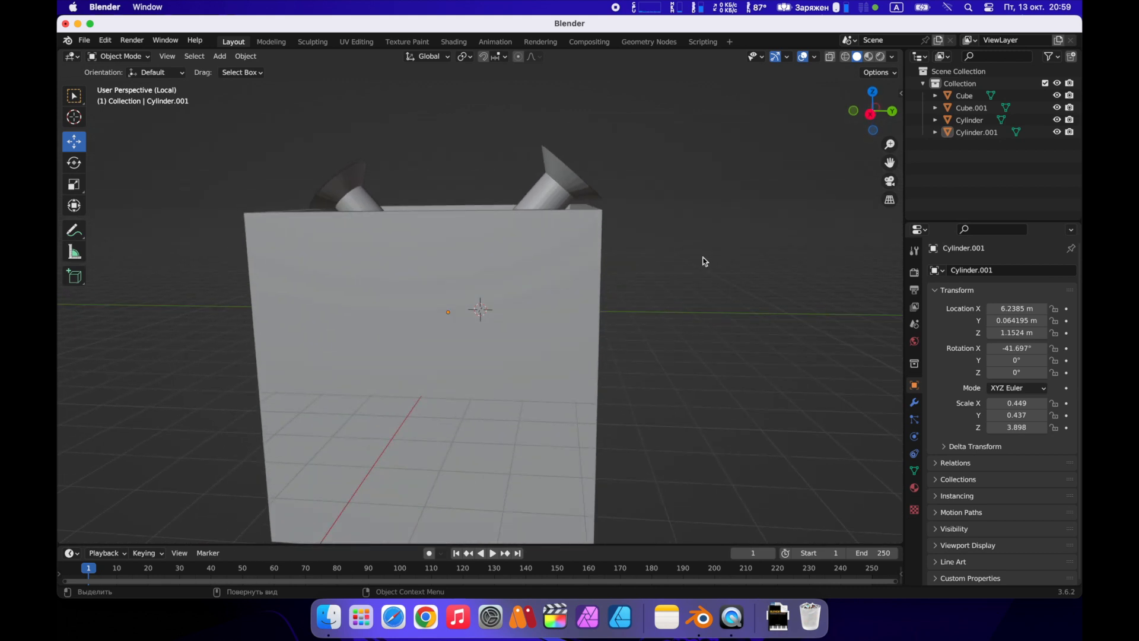
Step: Reselect the duplicated nail and lower it slightly to fine-tune its position in the box
left_click(578, 202)
middle_click_drag(455, 320, 501, 310)
left_click_drag(508, 289, 510, 295)
middle_click_drag(554, 273, 610, 308)
Step: Clear the selection and examine how both nails sit inside the box from above and from the front
left_click(495, 253)
middle_click_drag(551, 256, 552, 258)
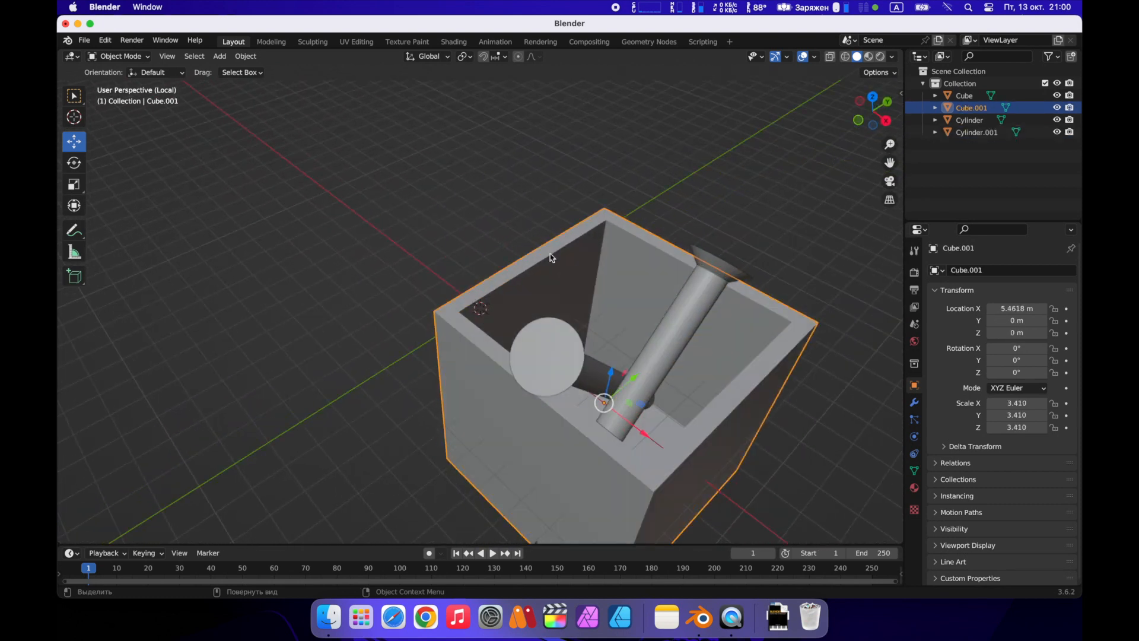
key("alt+a")
middle_click_drag(627, 308, 590, 305)
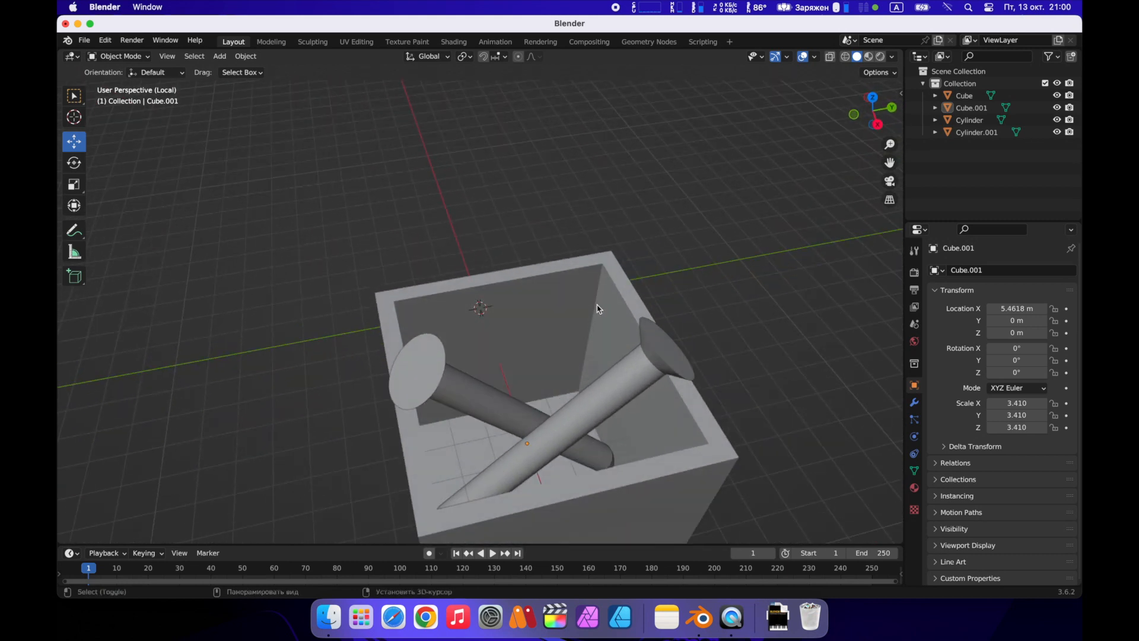
middle_click_drag(598, 309, 675, 344)
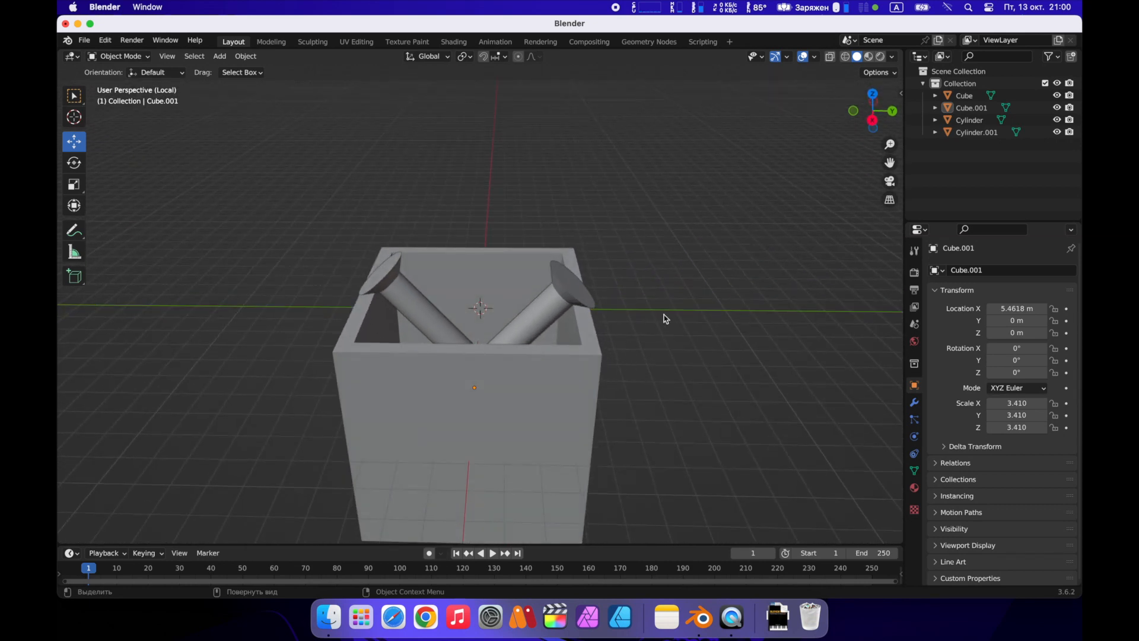
middle_click_drag(666, 319, 634, 288)
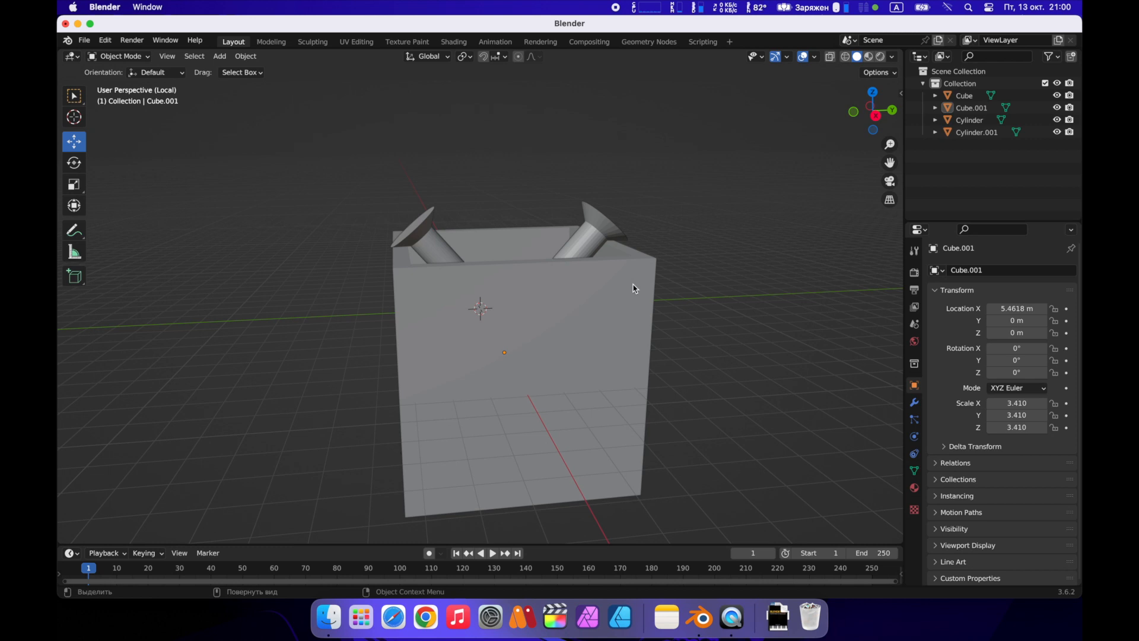
left_click(616, 8)
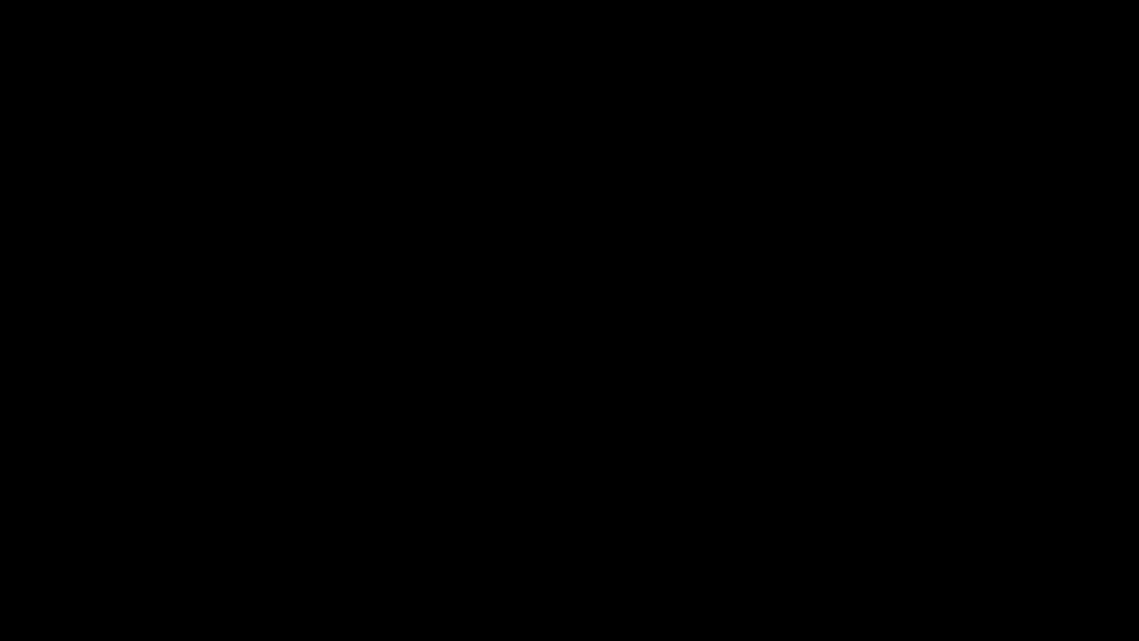